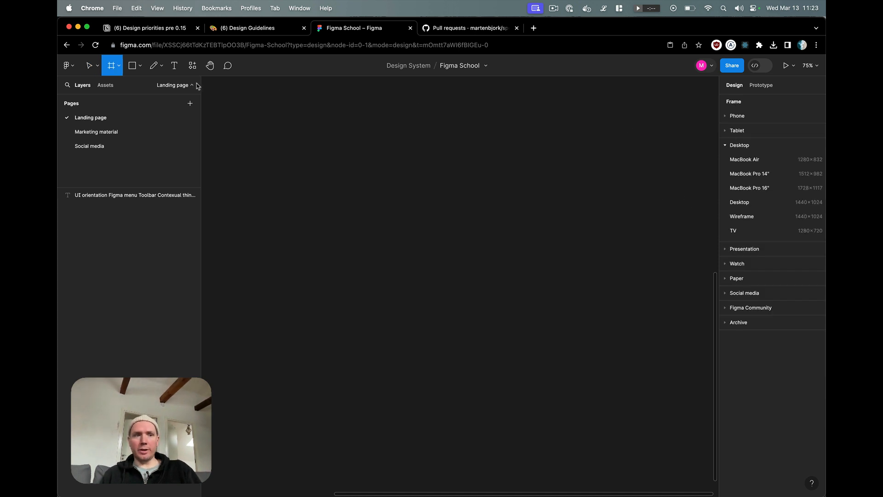
- Create a phone frame on the Landing page using the iPhone 14 & 15 Pro preset
click(725, 116)
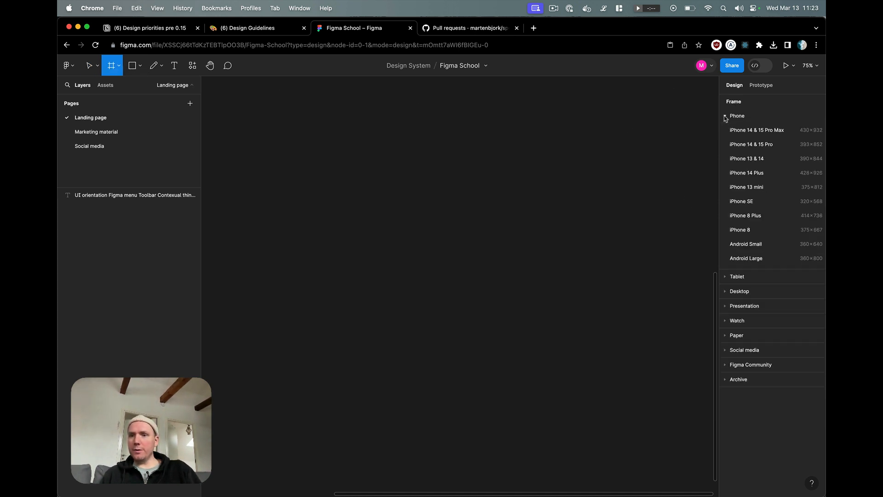
click(768, 149)
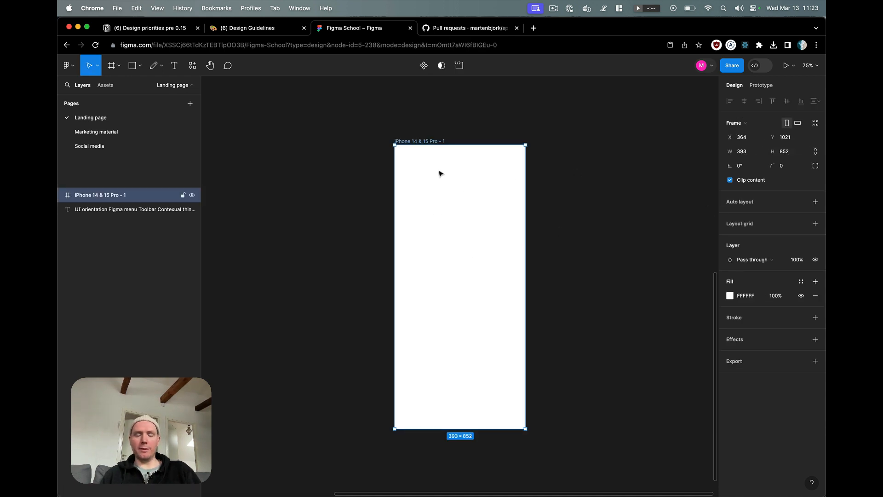
- Draw a rectangle about 352 × 233 near the top of the phone frame and move it to about 21 from the top edge
scroll(439, 173, up, 5)
scroll(440, 173, right, 2)
scroll(439, 173, down, 1)
key(r)
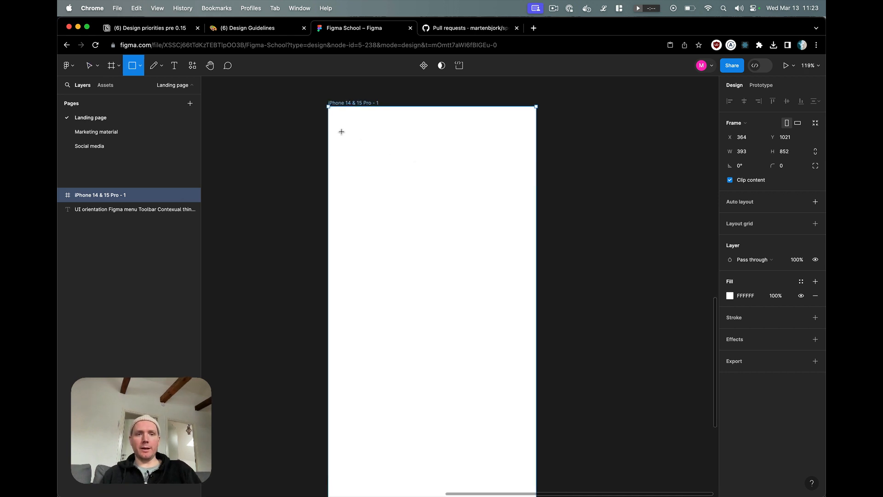
drag(338, 122, 526, 245)
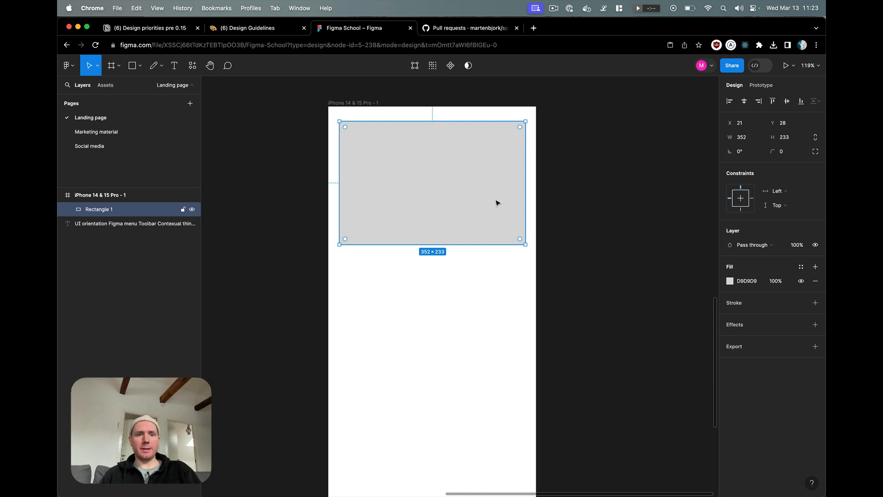
drag(496, 203, 498, 197)
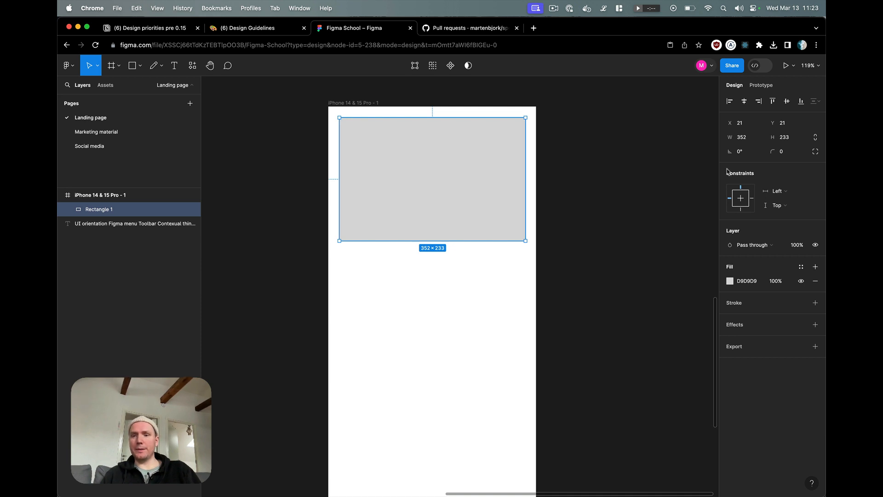
- Set the rectangle's X and Y position to 20 each
click(747, 127)
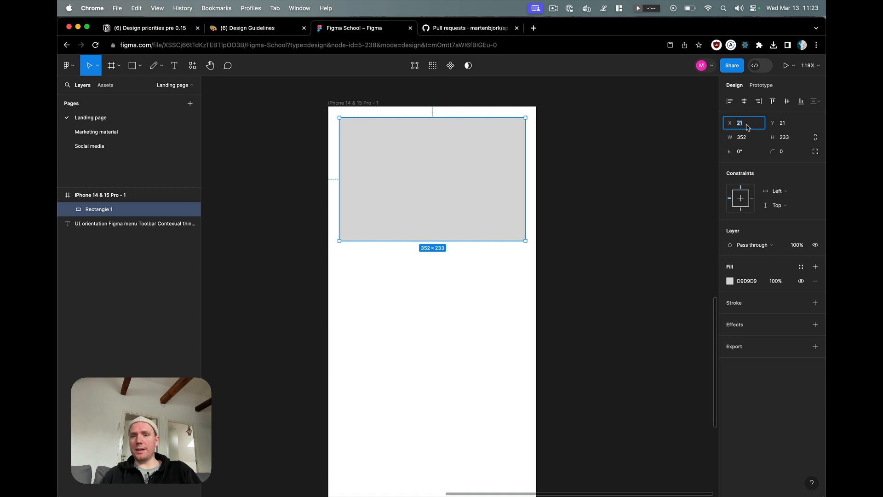
key(Down)
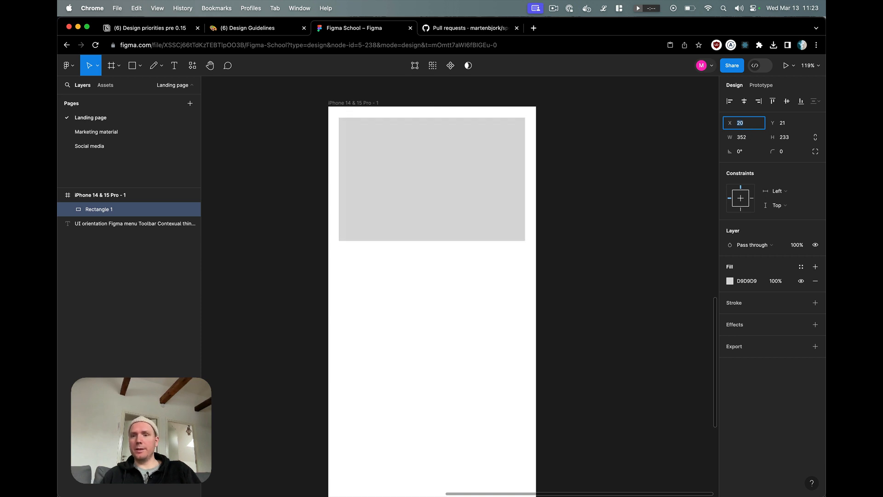
click(787, 125)
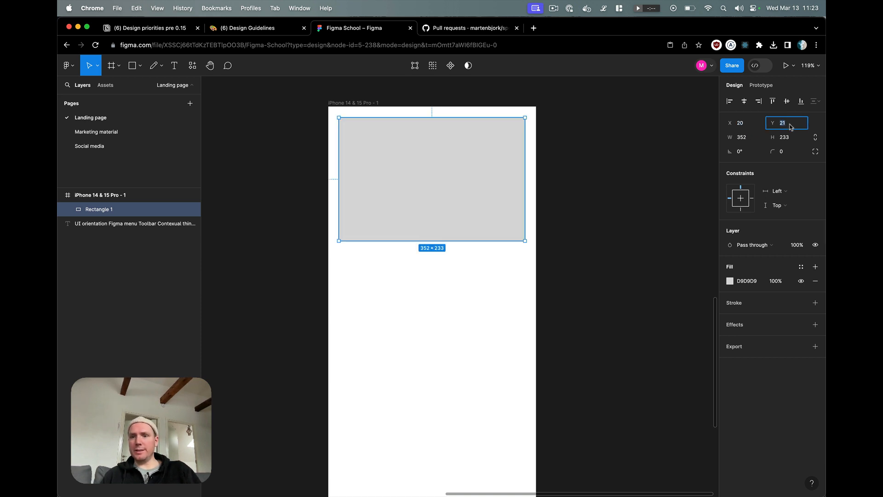
key(Down)
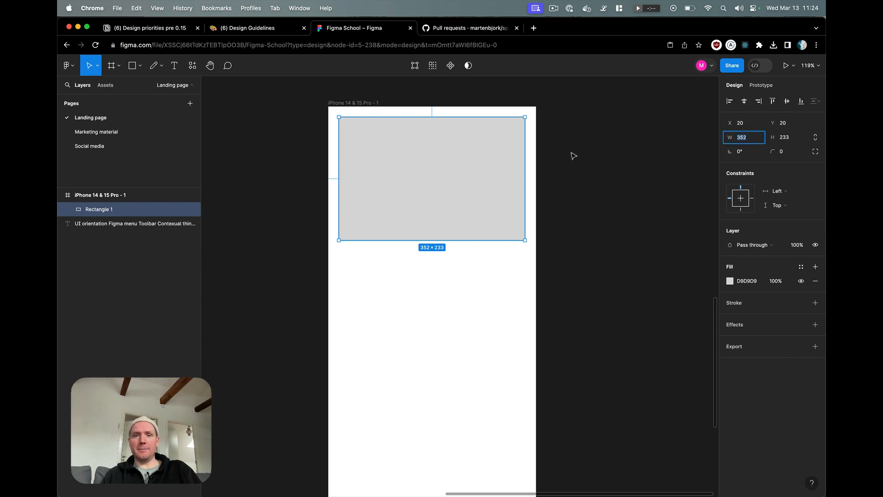
click(555, 142)
click(521, 153)
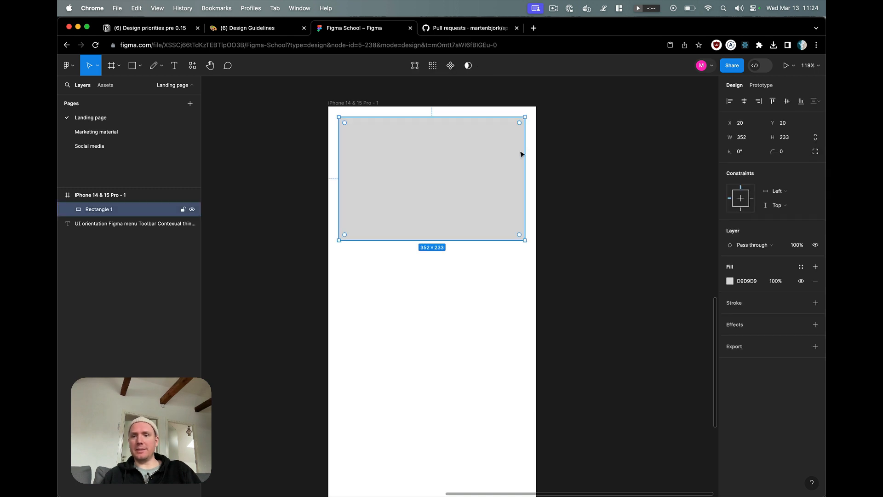
- Resize the phone frame to a width of 400 and a height of 800
click(341, 103)
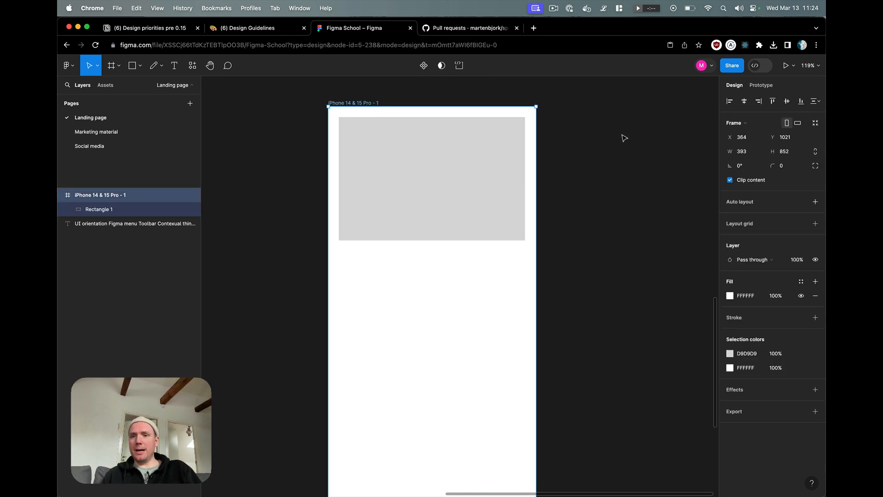
click(752, 151)
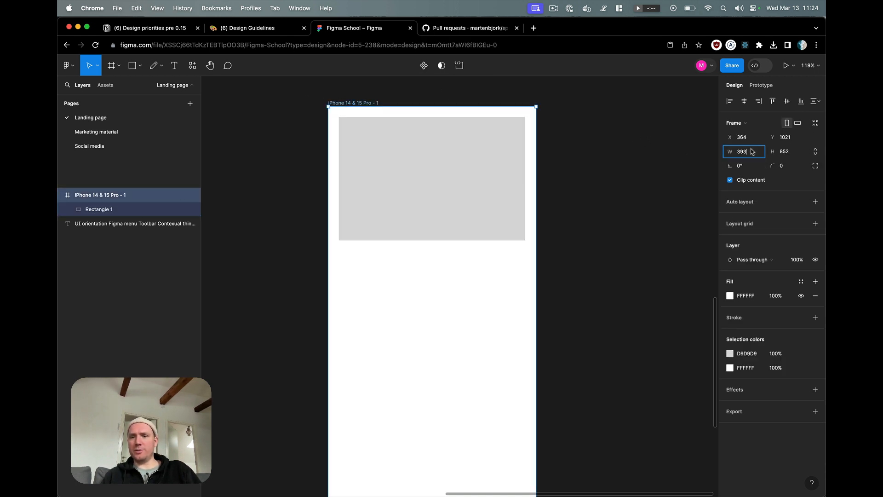
key(super+a)
text(400)
key(Tab)
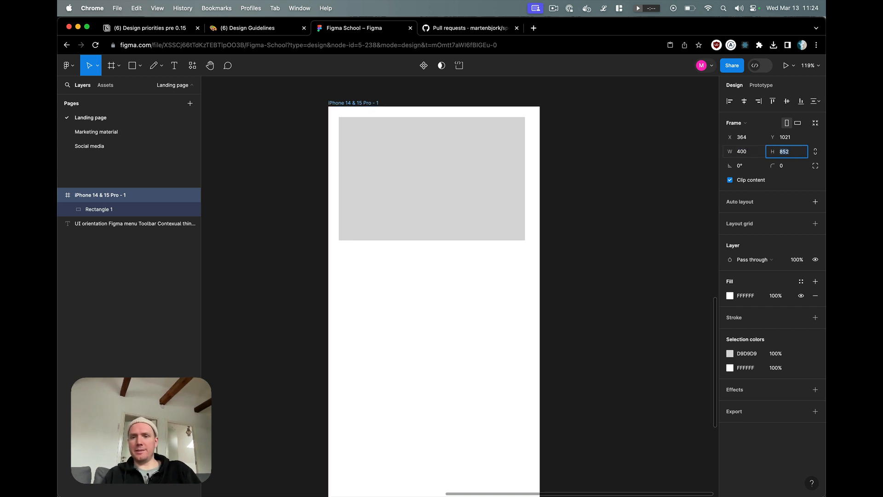
text(800)
key(Return)
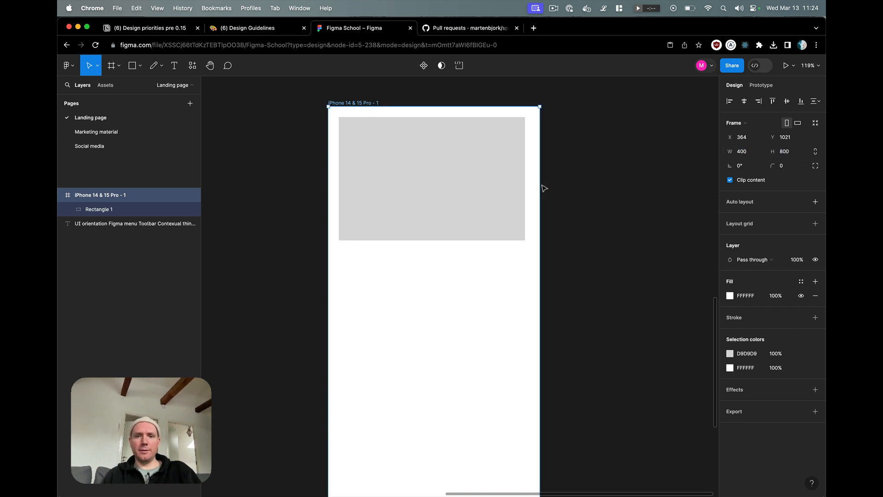
- Set the rectangle's width to 360 for equal side margins inside the frame
click(518, 175)
click(751, 137)
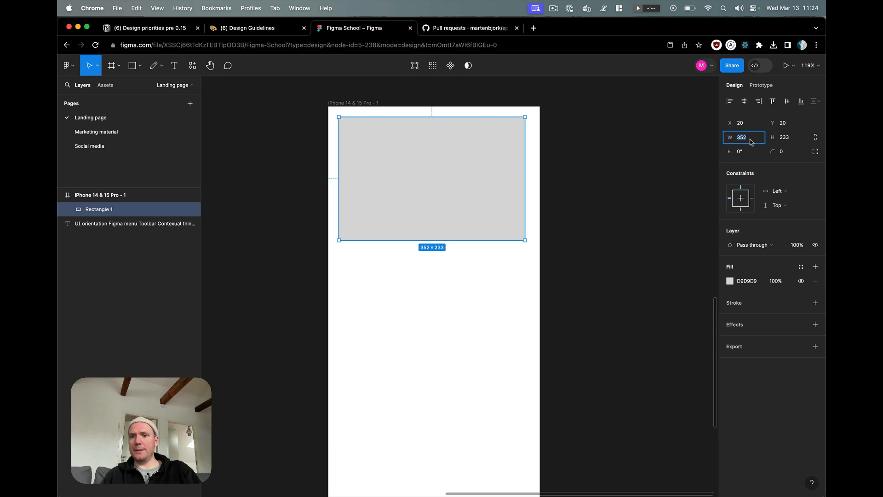
key(Up)
key(Up)
key(Up)
key(Up)
key(Up)
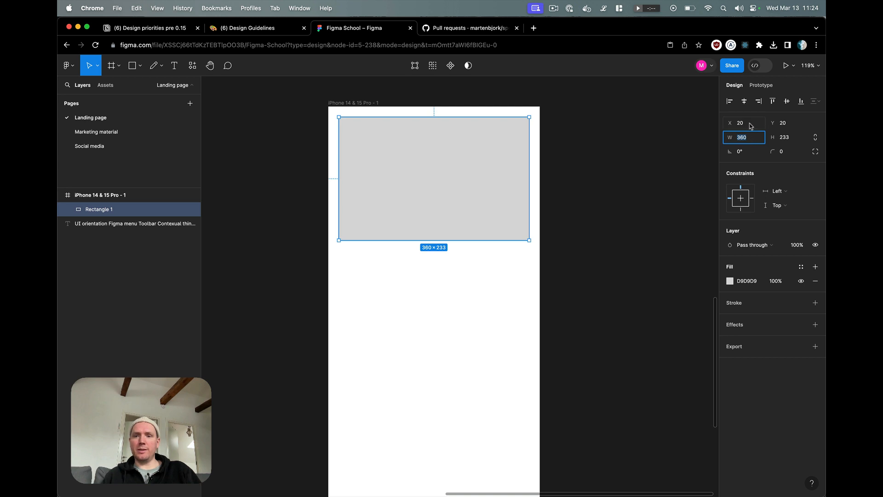
- Set the height of the rectangle inside the phone frame to 240
click(332, 105)
click(437, 161)
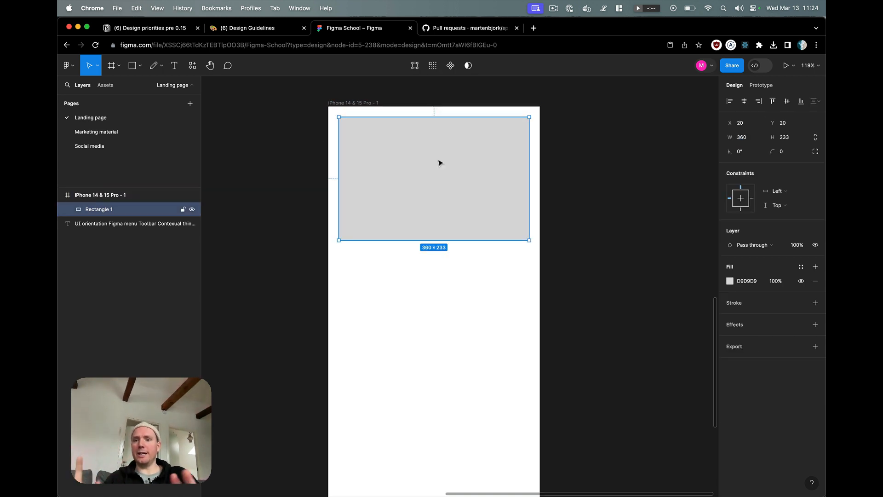
click(790, 138)
text(240)
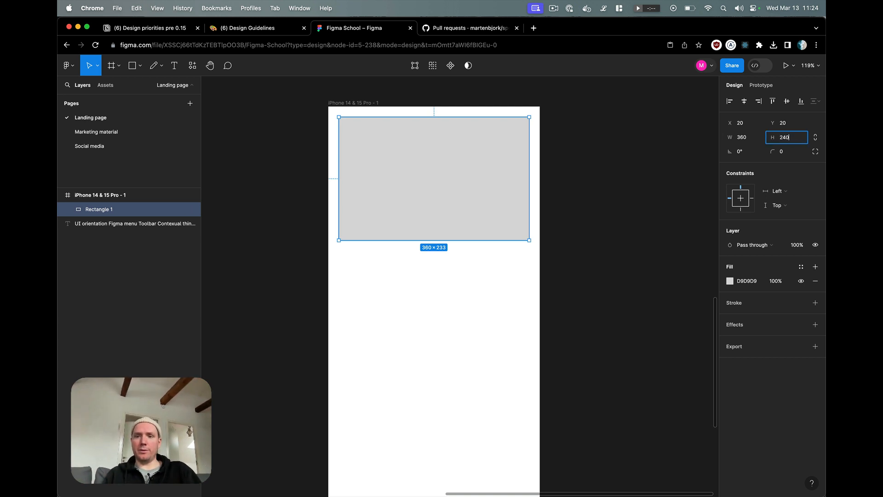
key(Return)
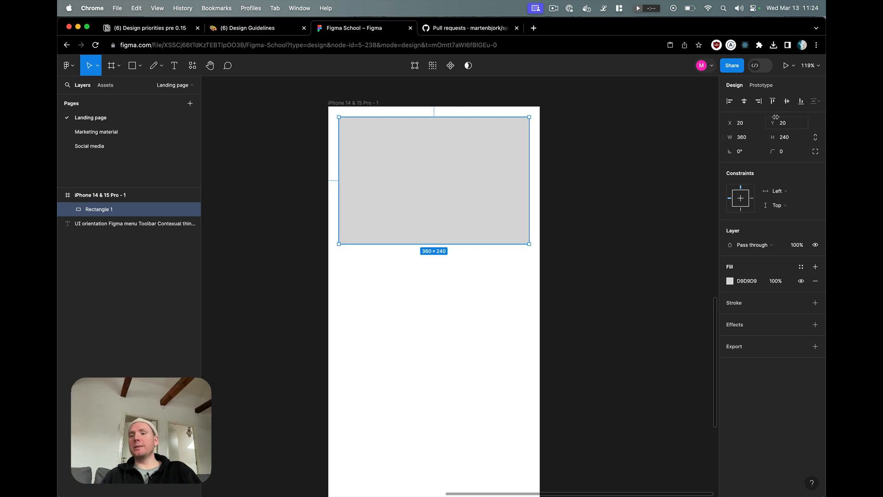
- Round the rectangle's corners, trying radii of 20 and 16 before settling on 24
click(790, 155)
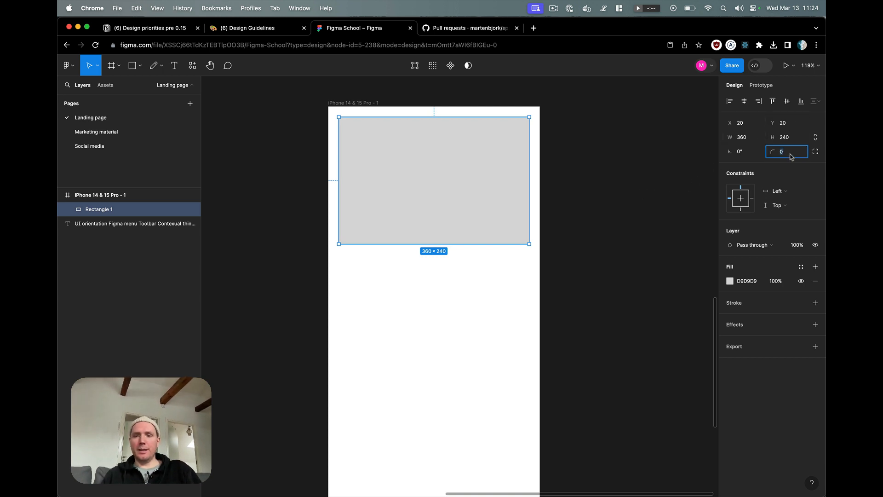
text(20)
key(Return)
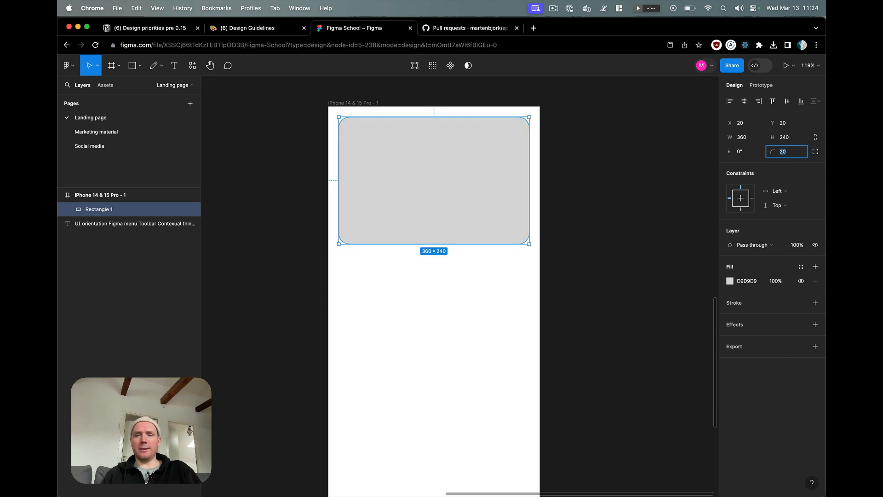
key(Down)
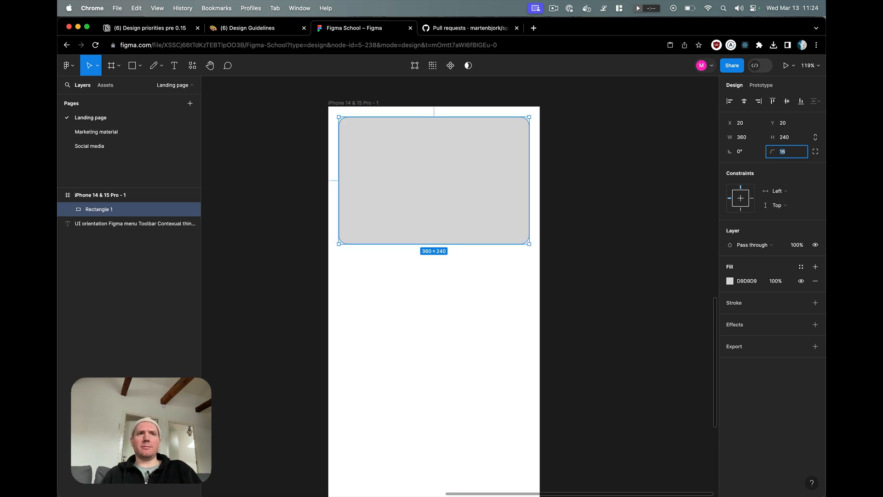
key(Up)
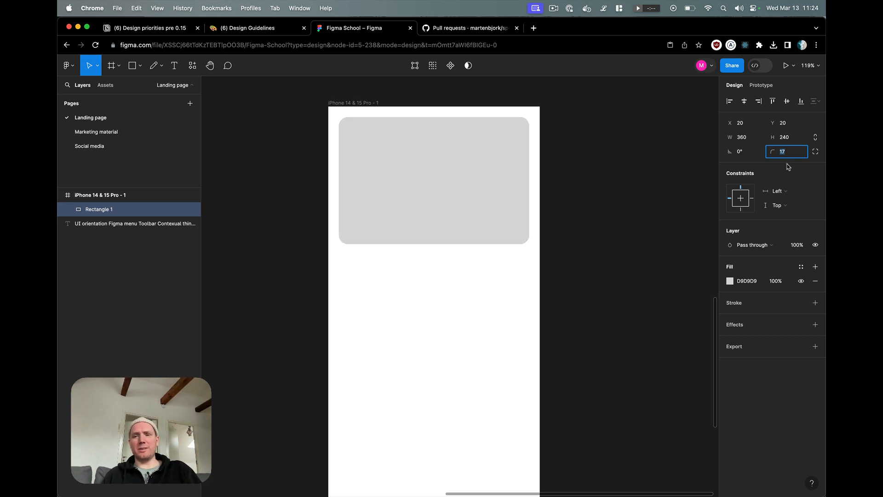
key(Up)
key(Up)
key(Up)
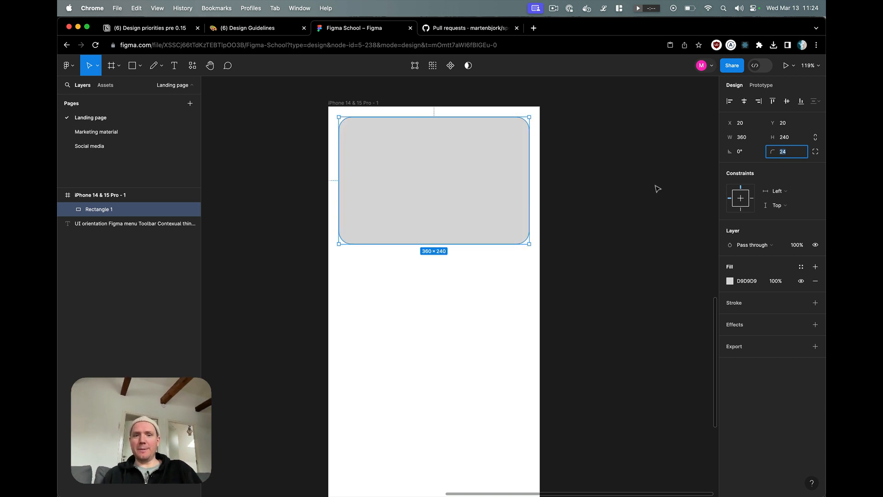
click(533, 167)
click(521, 162)
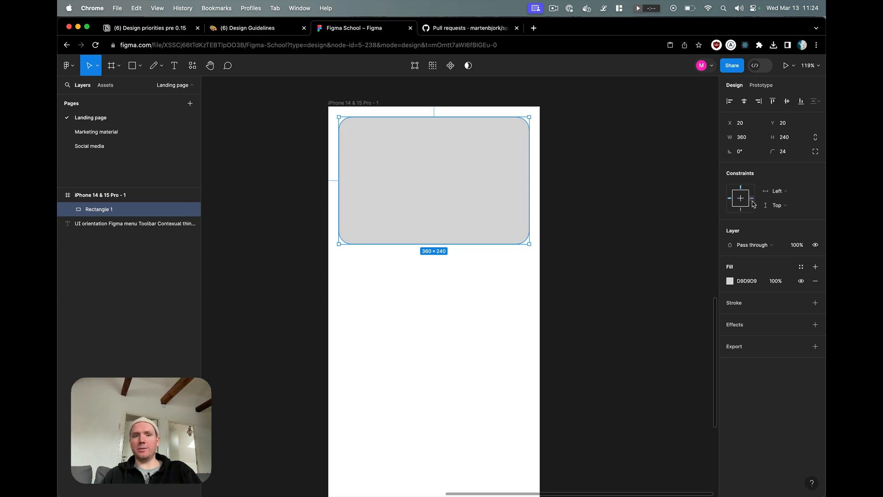
- Try widening the phone frame to about 660 to test the rectangle's constraints, and undo the resize
click(350, 103)
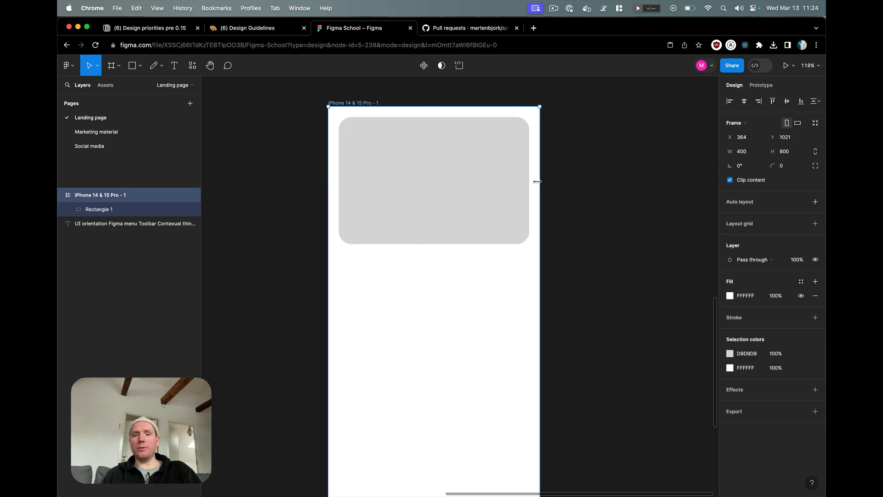
drag(537, 181, 657, 195)
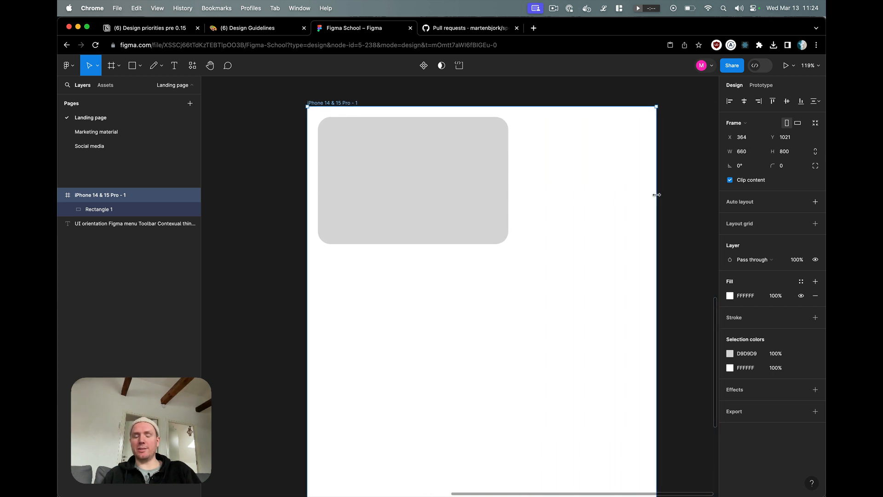
key(super+z)
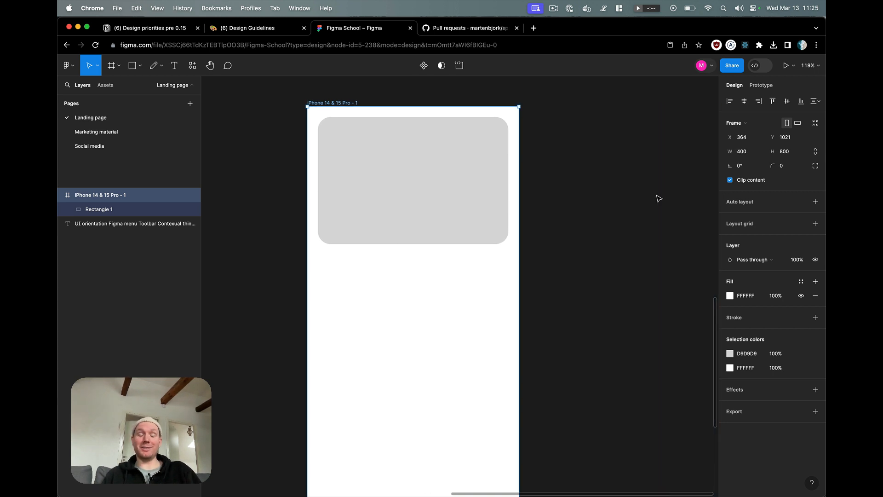
- Set the rectangle's horizontal constraint to Left and right
click(504, 132)
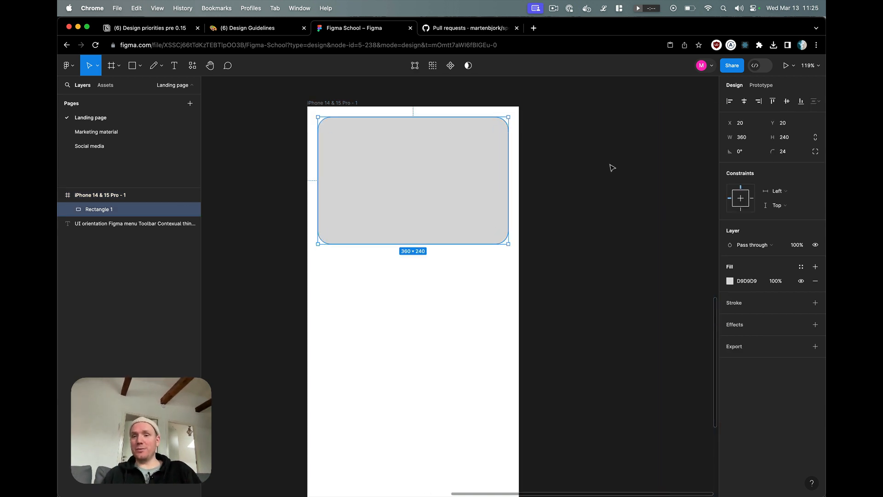
shift+click(751, 198)
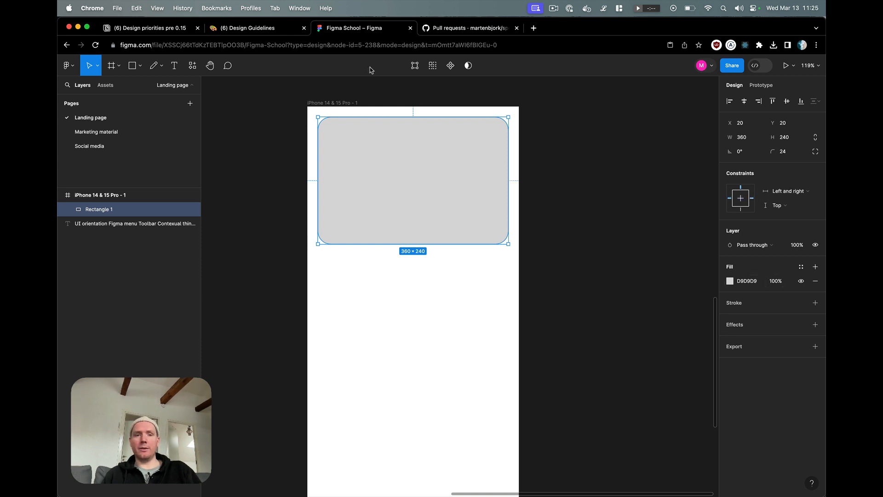
- Try resizing the phone frame horizontally to test the rectangle's left and right constraint
click(344, 92)
click(341, 102)
drag(516, 147, 538, 181)
- Try a layer opacity of 50% on the rectangle and restore it to 100%
click(440, 168)
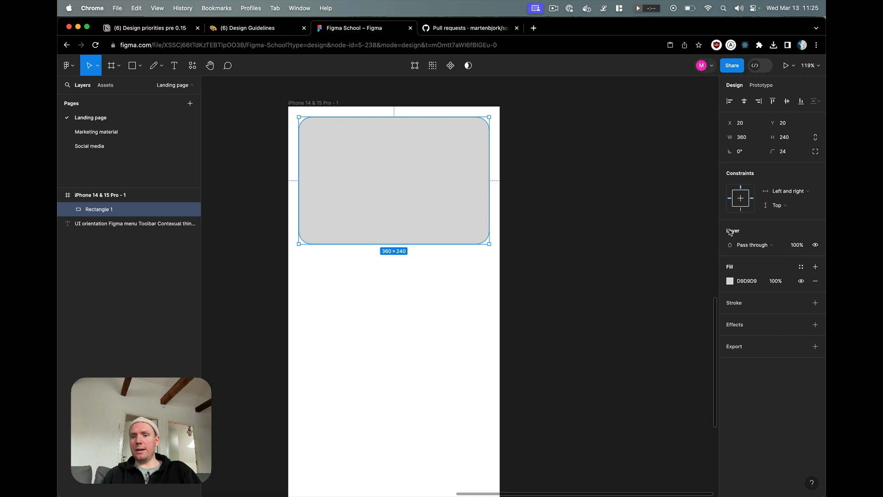
click(796, 245)
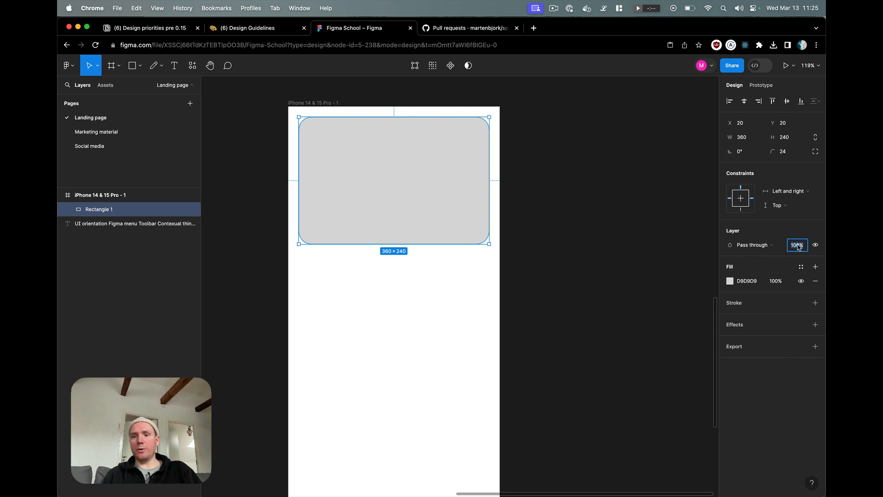
text(50)
key(Return)
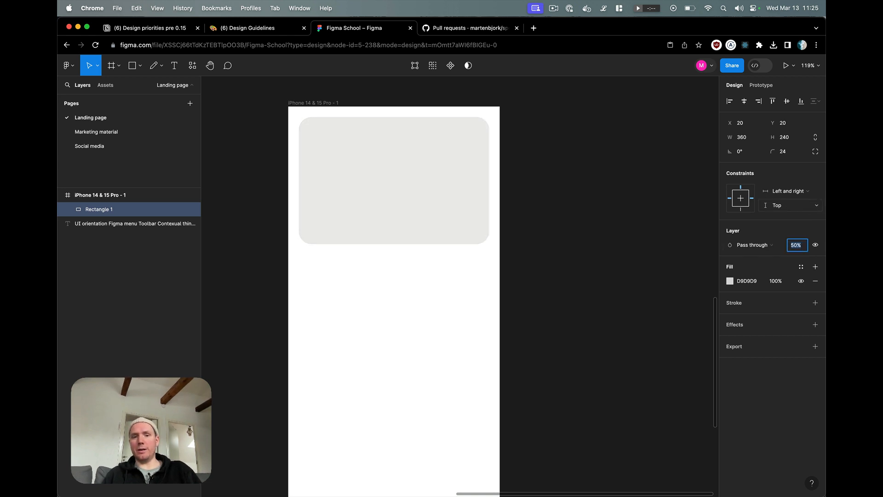
text(100)
key(Return)
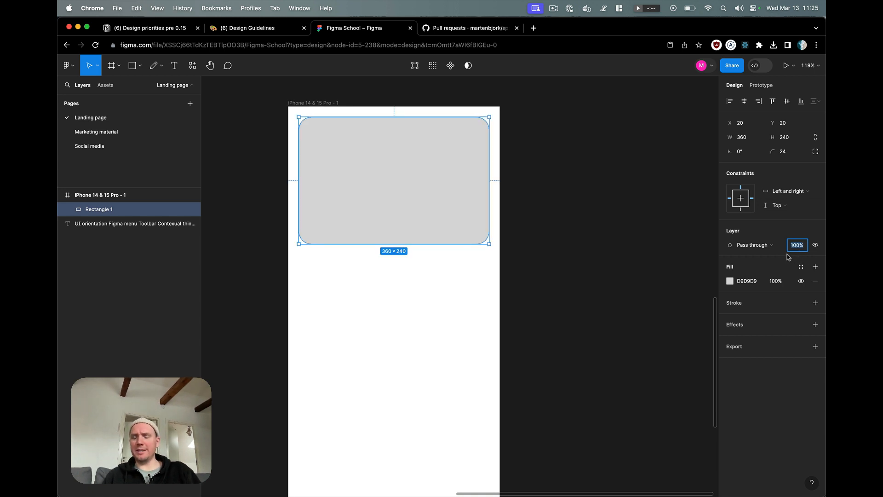
- Preview the layer blend modes on the rectangle and keep Pass through
click(764, 246)
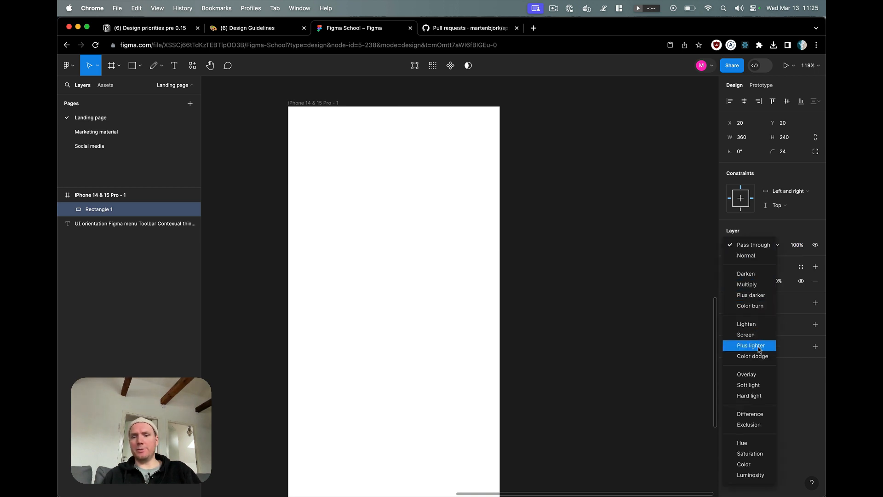
click(761, 250)
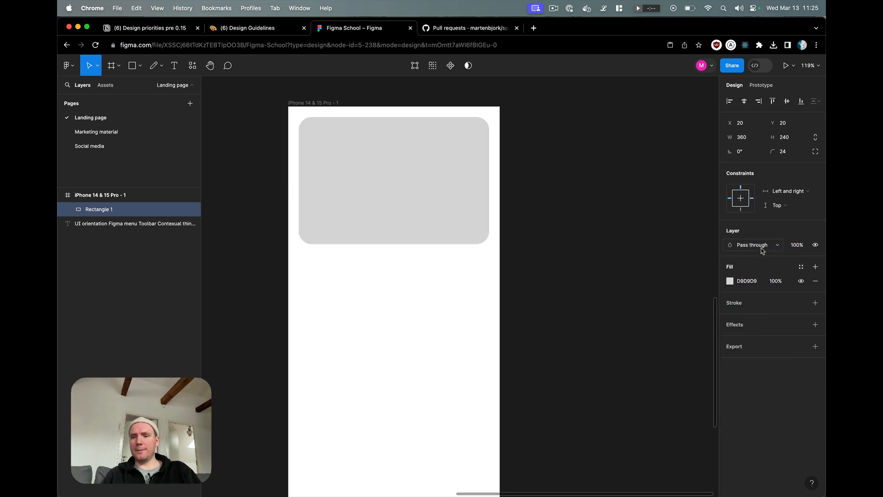
- Change the rectangle's solid fill to light blue 6892FF
click(730, 281)
mouse_move(662, 282)
mouse_down()
mouse_move(660, 271)
mouse_move(627, 273)
mouse_move(631, 264)
mouse_move(664, 284)
mouse_up()
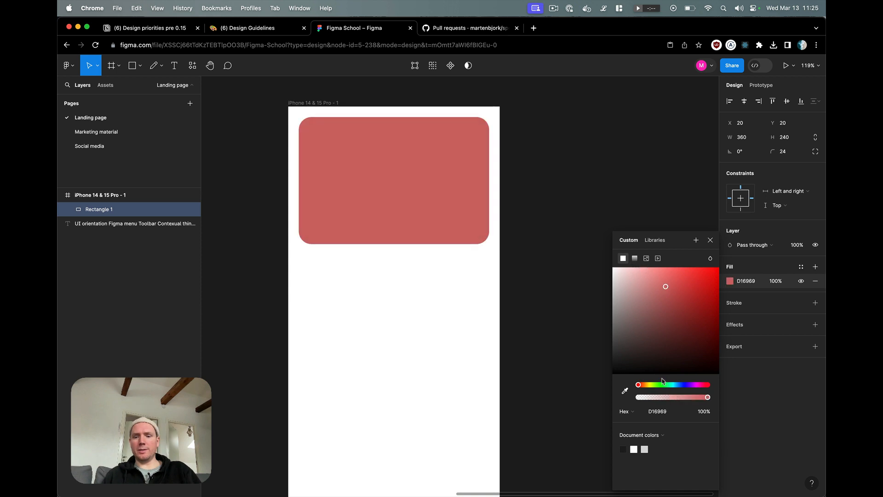
drag(672, 385, 681, 384)
drag(664, 285, 676, 269)
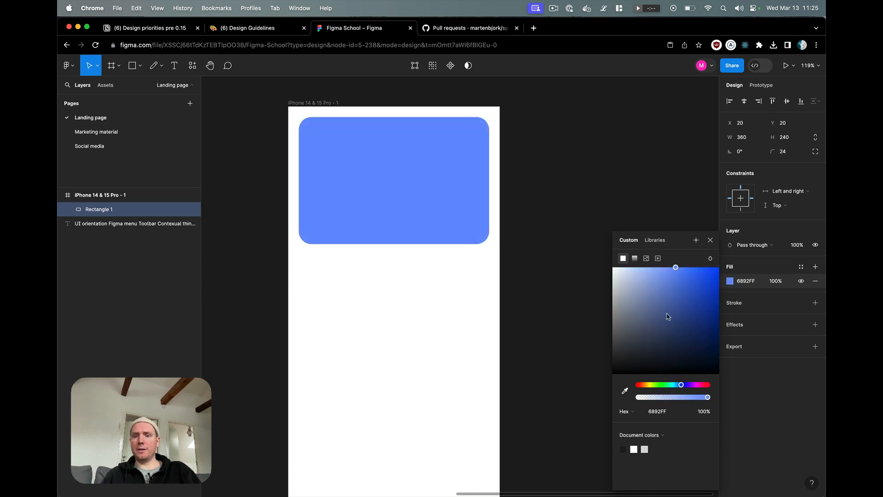
- Turn the rectangle's fill into a linear gradient from light blue C3D4FF to magenta FF00F5, with two extra blue stops in between
click(635, 259)
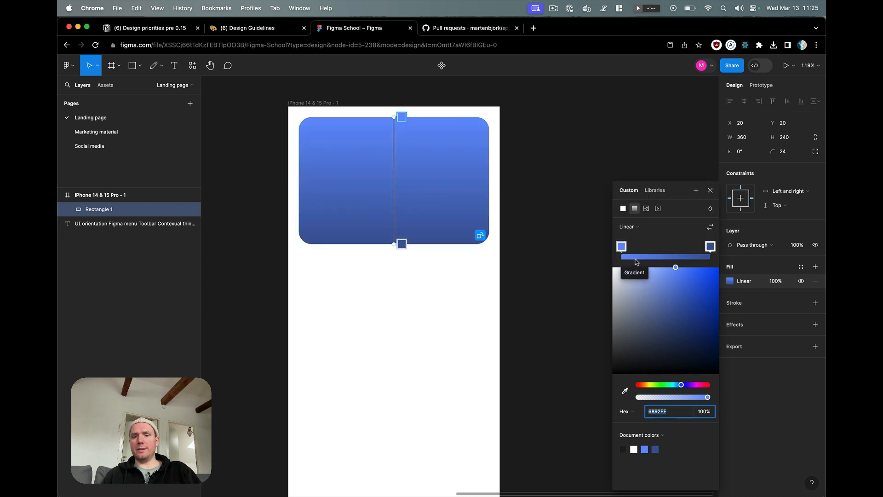
drag(639, 261, 638, 262)
click(709, 247)
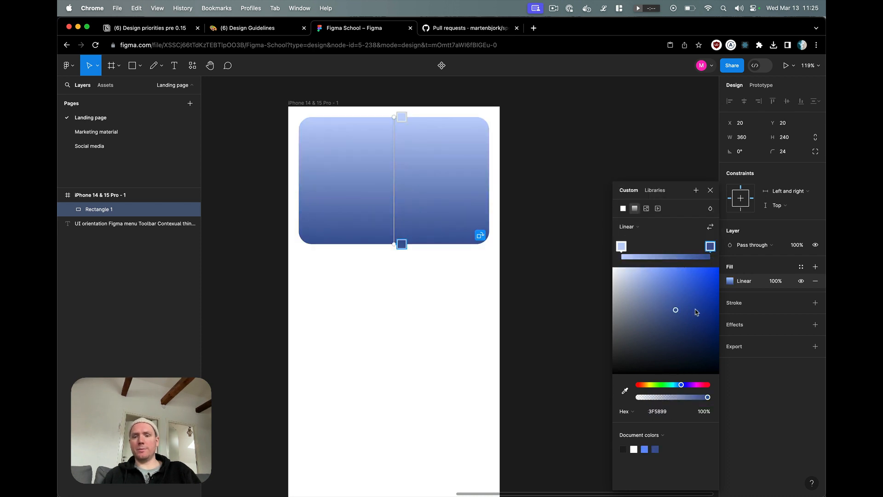
drag(693, 309, 711, 246)
click(621, 247)
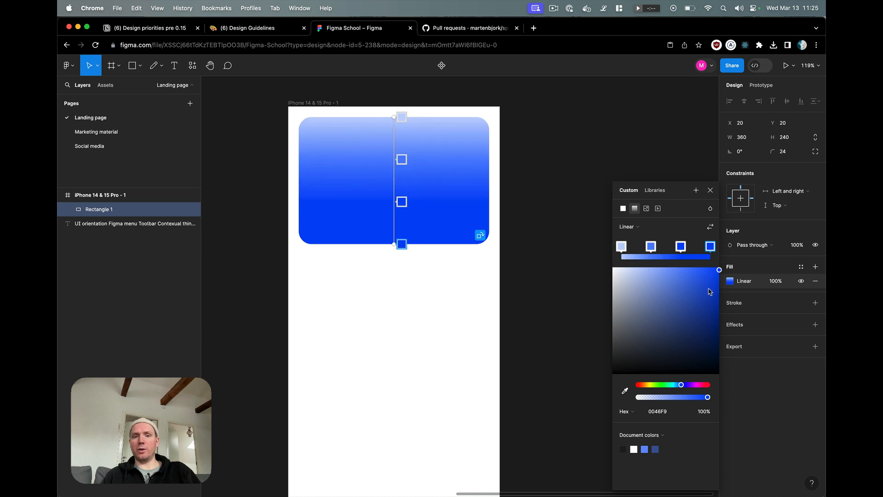
drag(709, 288, 723, 257)
click(696, 385)
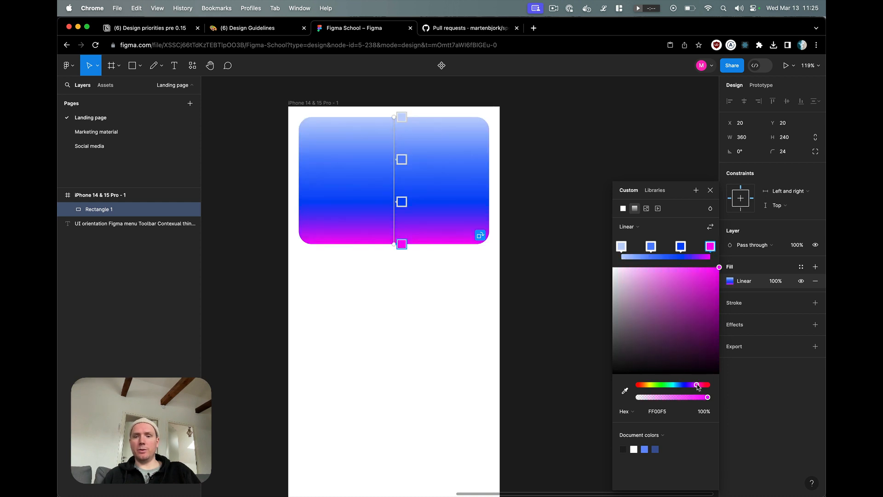
- Remove the dark blue and magenta gradient stops and make the medium blue 5283FF stop the end of the gradient
click(682, 247)
key(Delete)
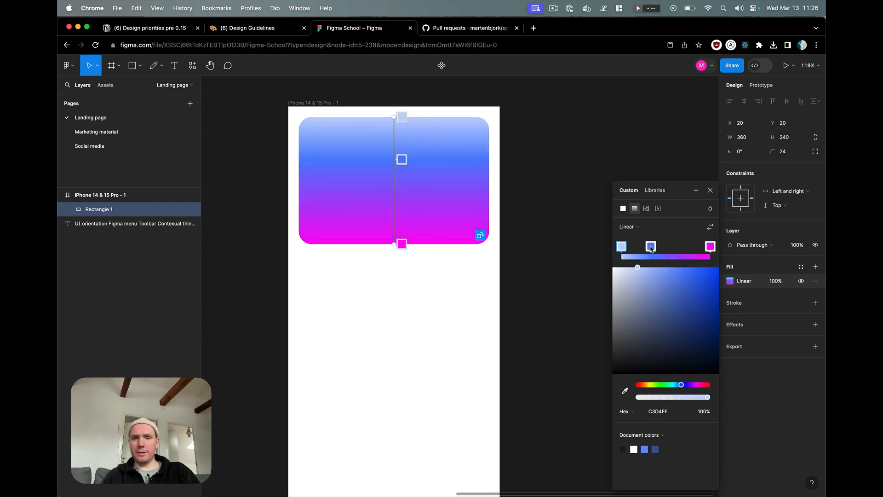
drag(651, 248, 692, 247)
click(711, 247)
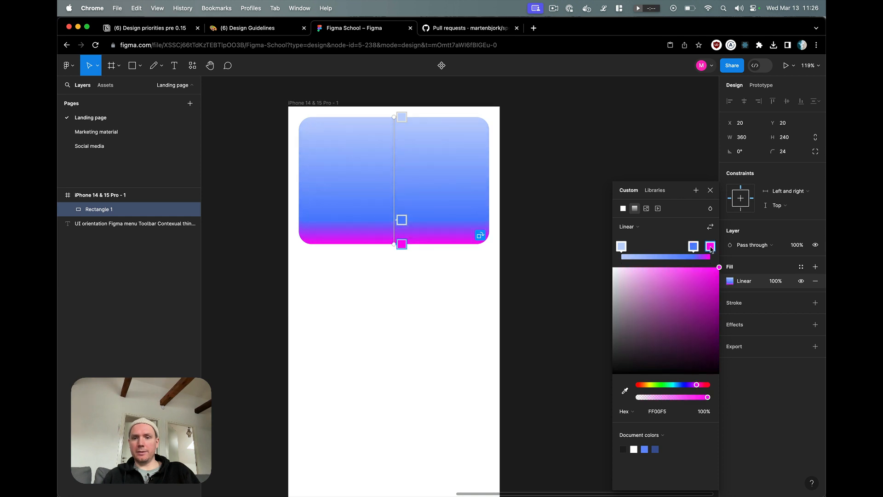
drag(708, 306, 730, 248)
key(Delete)
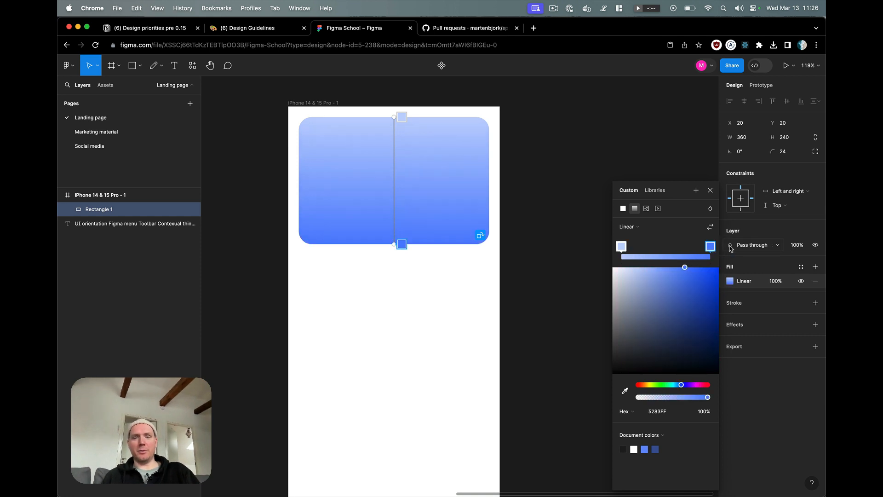
- Switch the rectangle back to a solid fill, trying blue 1E5DFF and settling on white FFFFFF
click(622, 209)
drag(653, 236, 706, 217)
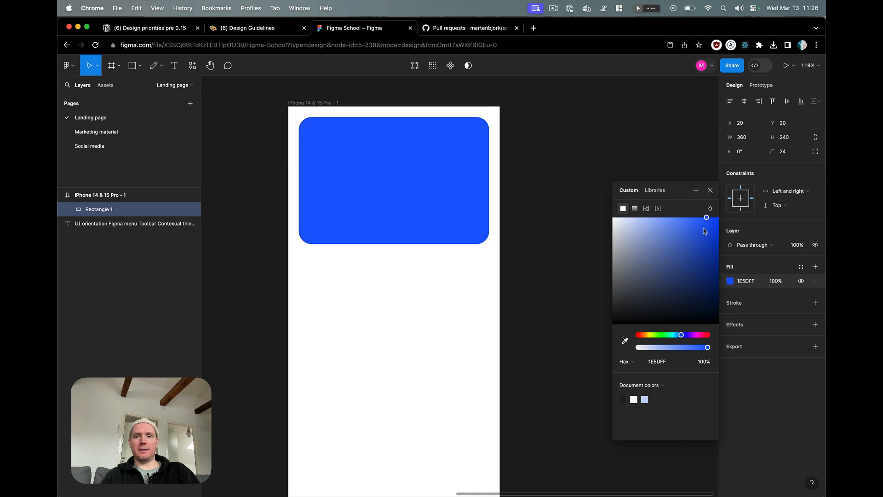
drag(695, 257, 370, 118)
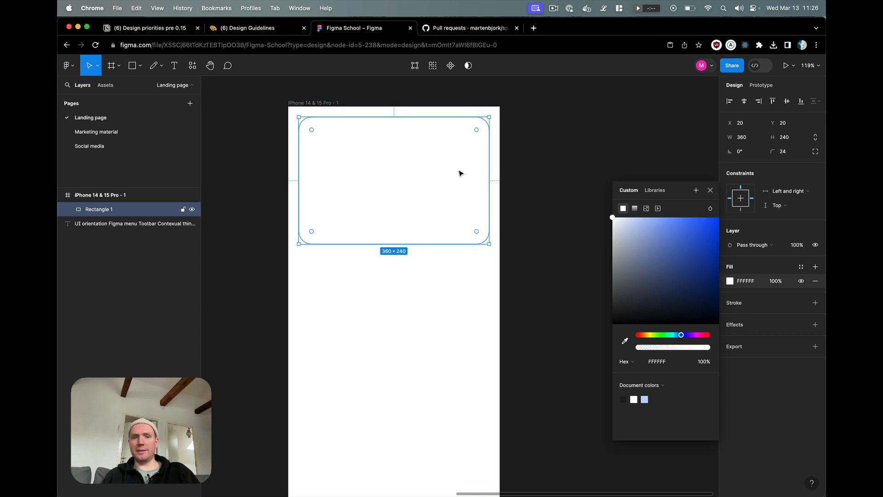
- Change the phone frame's fill to grey B6B6B6
click(328, 104)
click(730, 295)
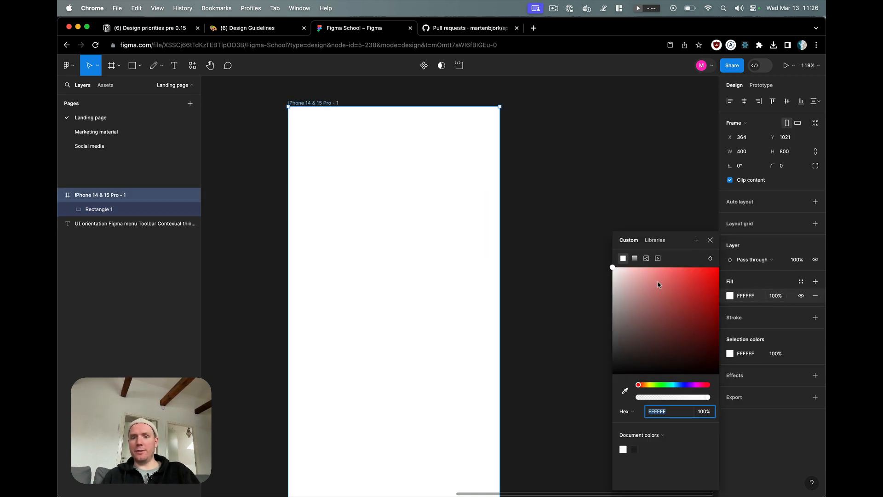
drag(613, 268, 599, 302)
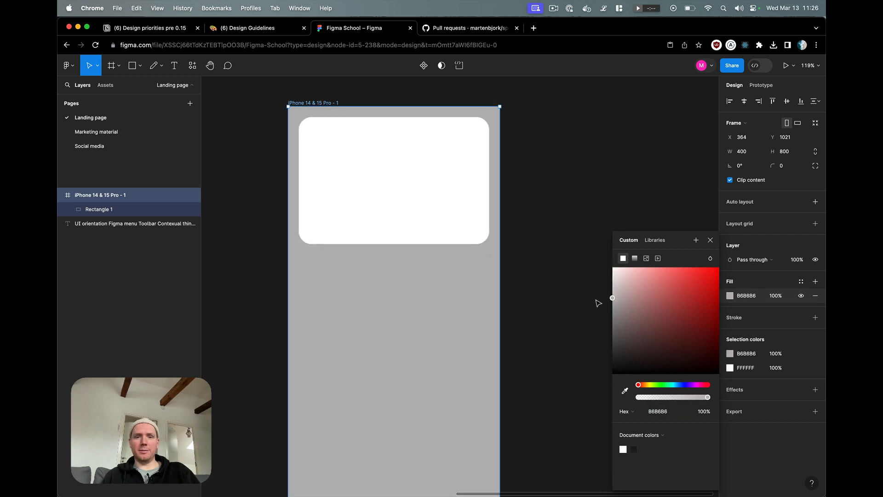
click(557, 262)
- Add a second fill above the rectangle's white fill and colour it red FF0000 at 20% opacity
click(458, 146)
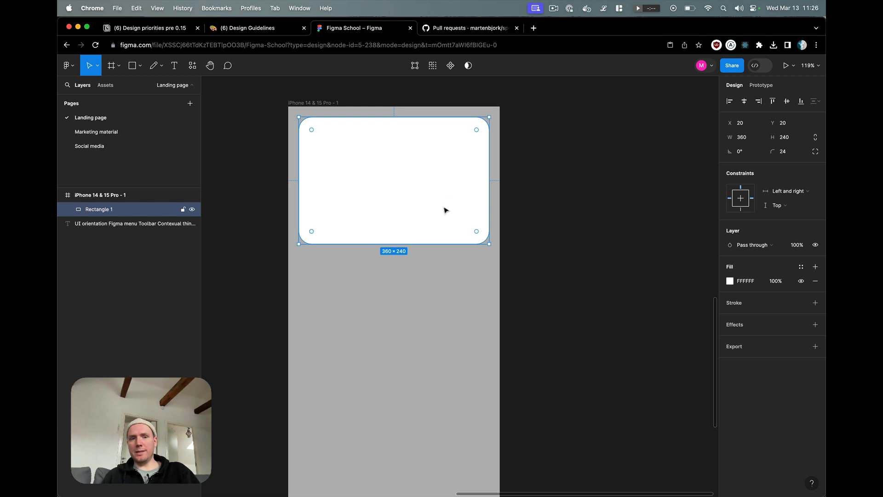
scroll(361, 163, right, 1)
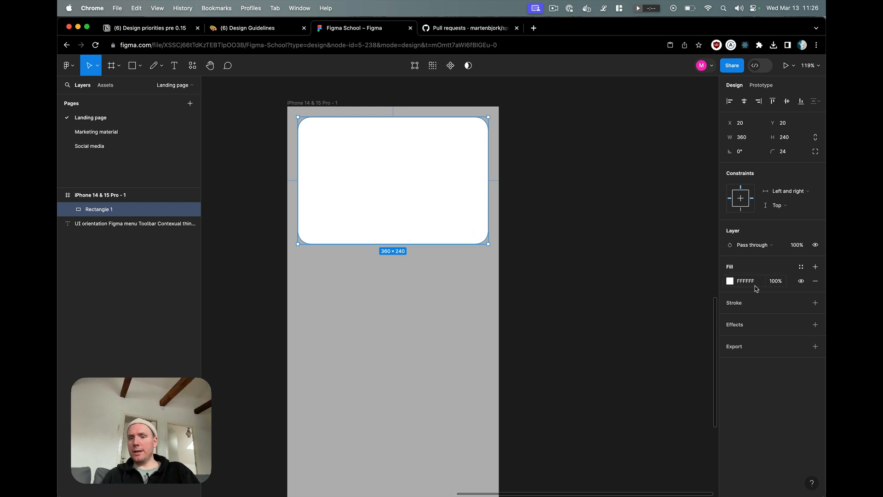
click(815, 268)
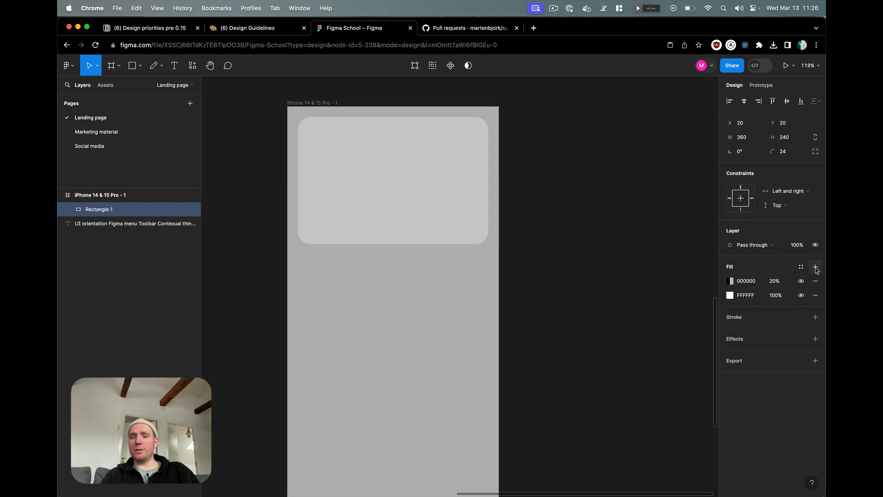
click(731, 281)
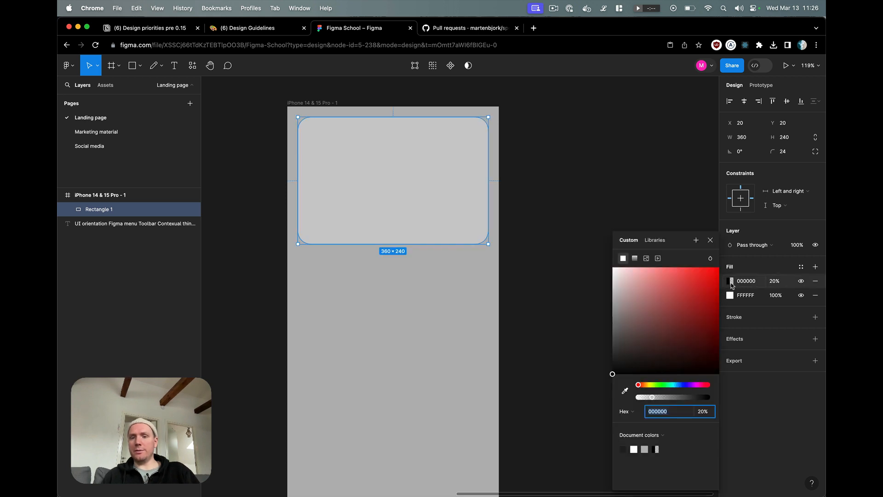
click(709, 268)
drag(716, 272, 734, 246)
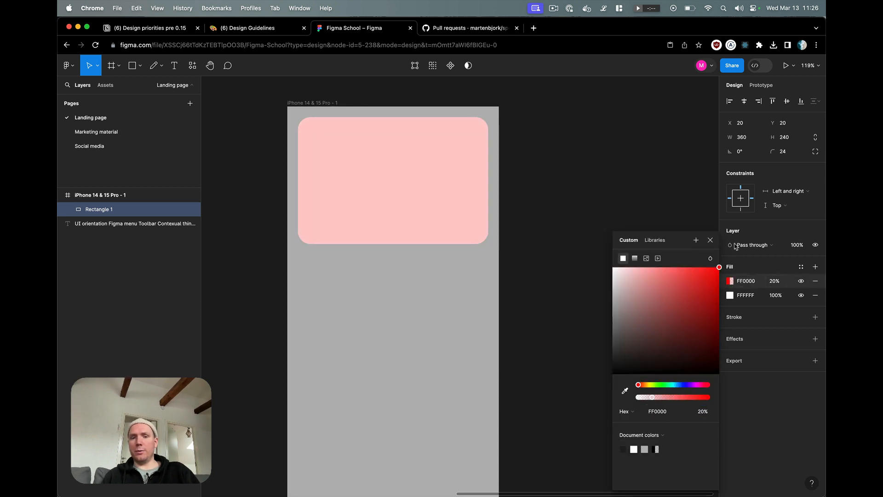
click(776, 281)
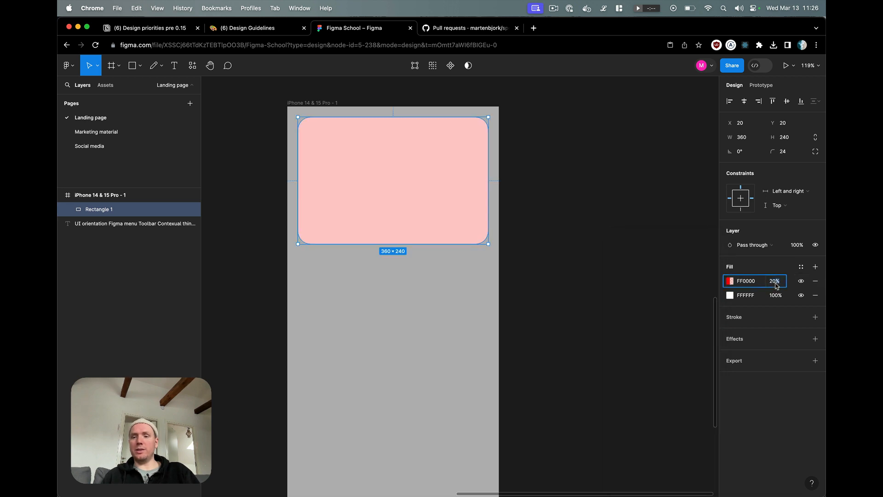
- Replace the rectangle's white fill with the image calvin-craig-h8zpX43Fk3E-unsplash.jpg from the Desktop
click(731, 295)
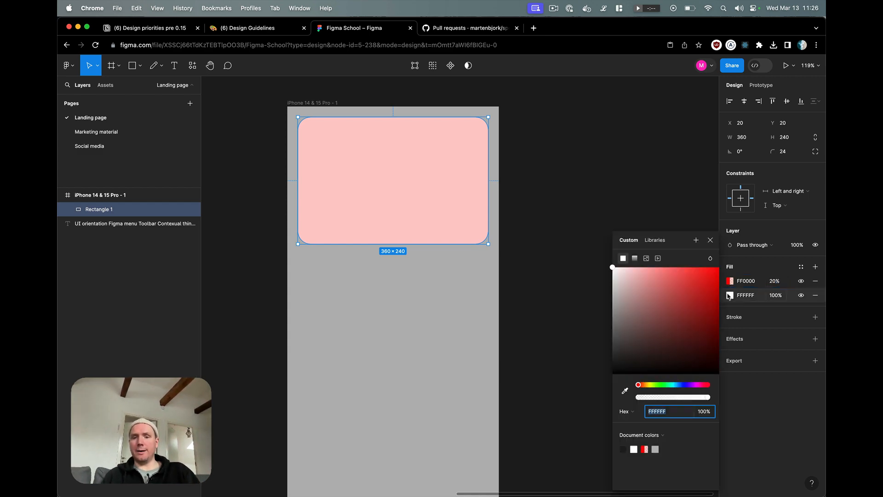
click(646, 258)
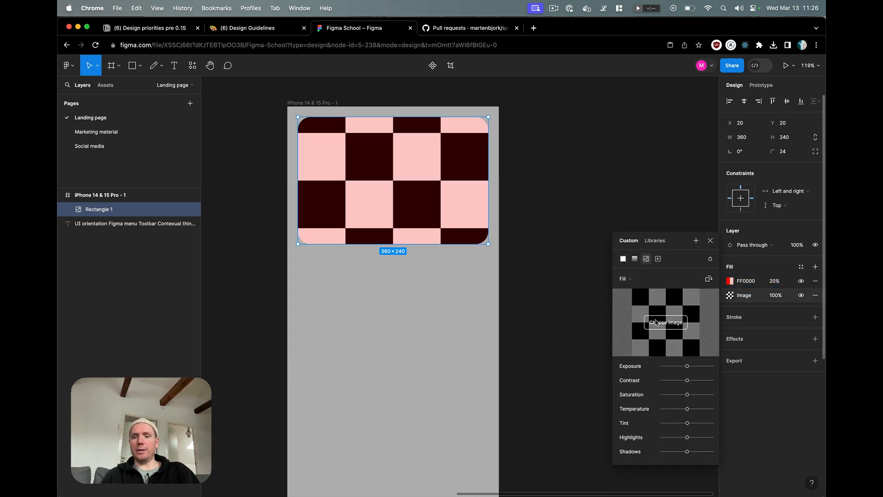
mouse_move(821, 12)
drag(724, 140, 564, 241)
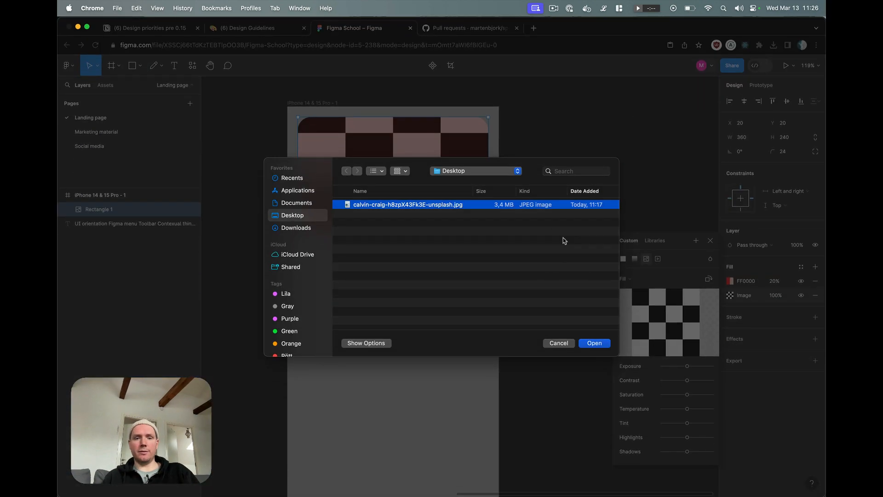
key(Return)
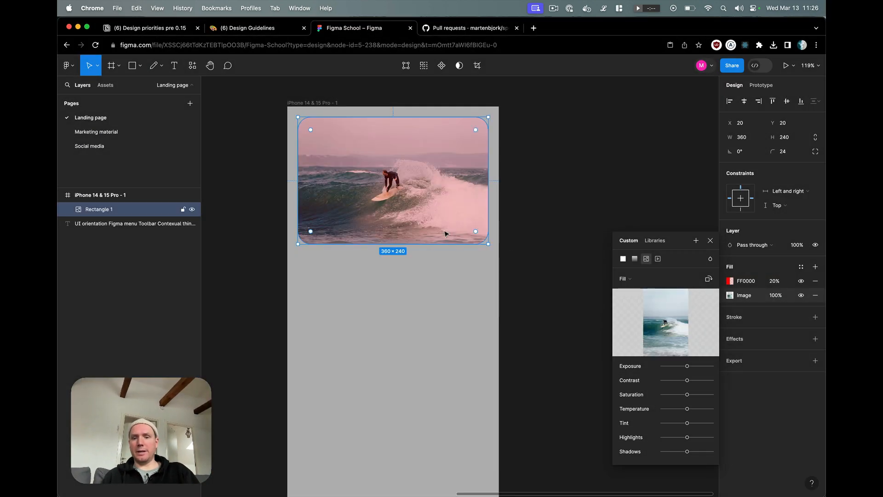
- Change the red overlay fill to black 000000 and raise its opacity to 75%
click(731, 282)
drag(711, 292, 603, 382)
click(780, 283)
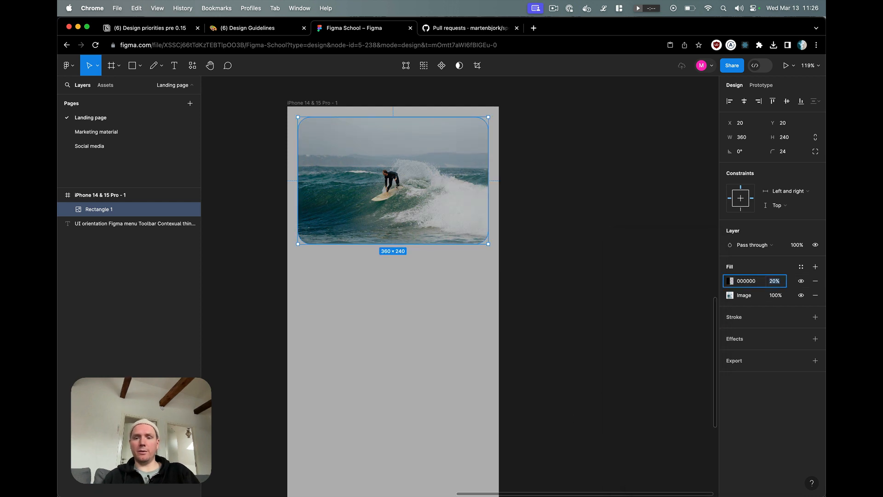
key(shift+Up)
key(shift+Up)
key(shift+Up)
key(shift+Up)
key(shift+Up)
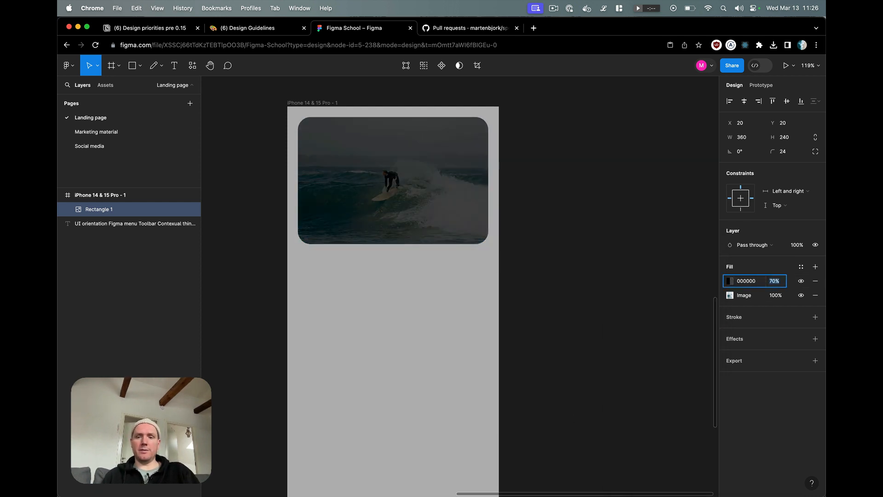
click(416, 305)
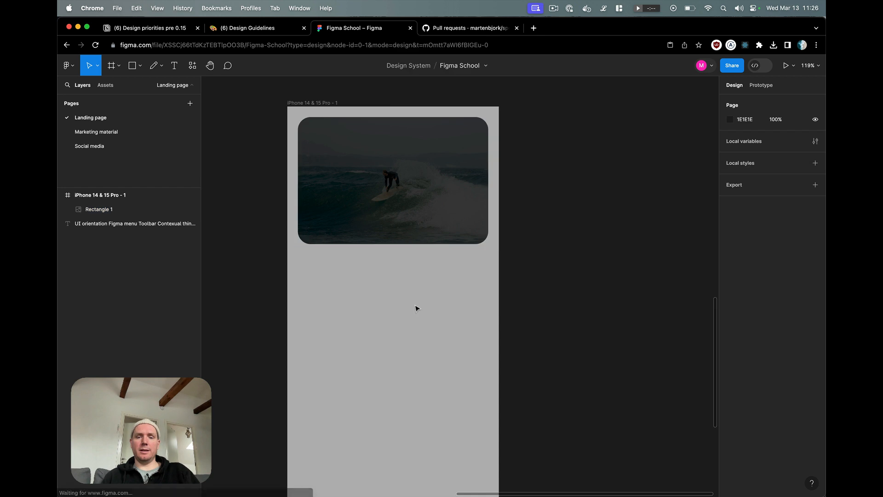
- Set the opacity of the rectangle's black overlay fill to 55%
click(445, 217)
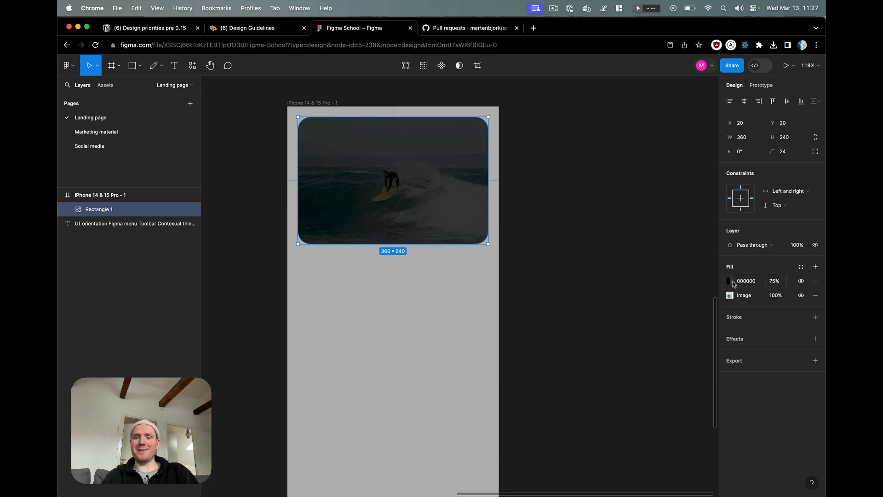
click(775, 280)
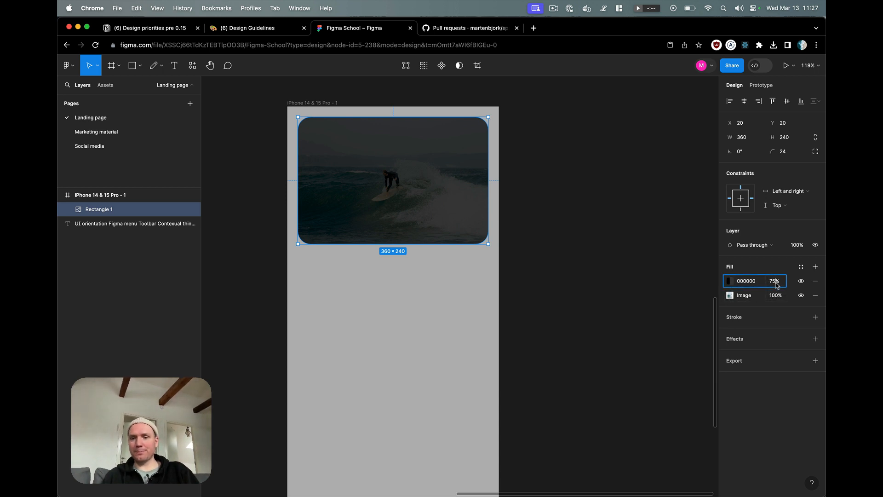
text(55)
key(Return)
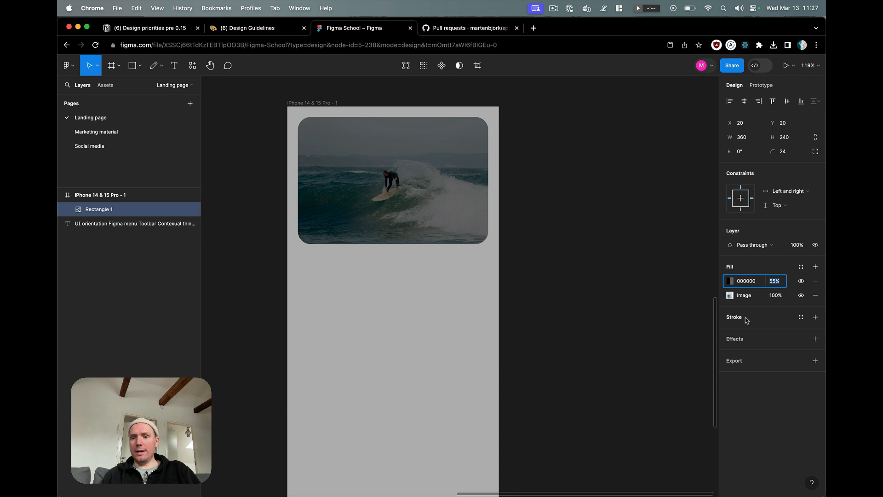
- Add a black stroke to the rectangle with a thickness of 26, keeping its alignment Inside
click(815, 317)
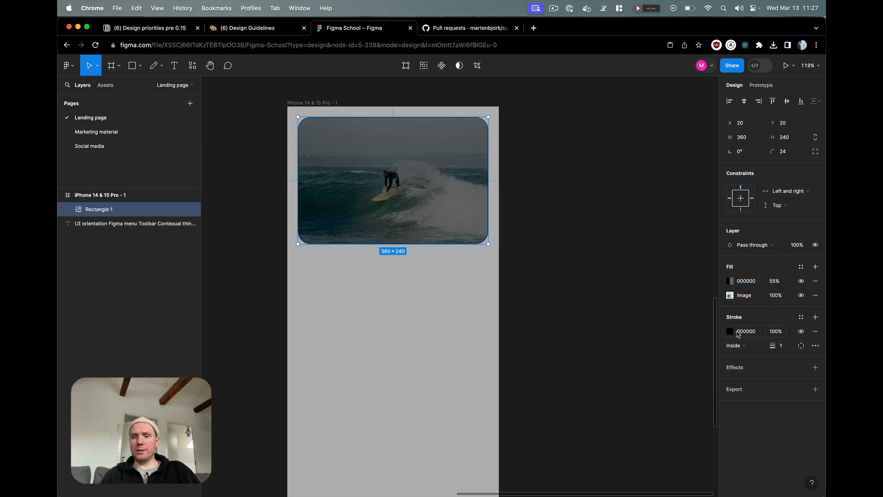
click(790, 350)
key(Up)
key(Up)
key(Up)
key(Up)
key(Up)
key(Up)
key(Up)
key(Up)
key(Up)
key(Up)
key(Up)
key(Up)
key(Up)
key(Up)
key(Up)
key(Up)
key(Up)
key(Up)
key(Up)
key(Up)
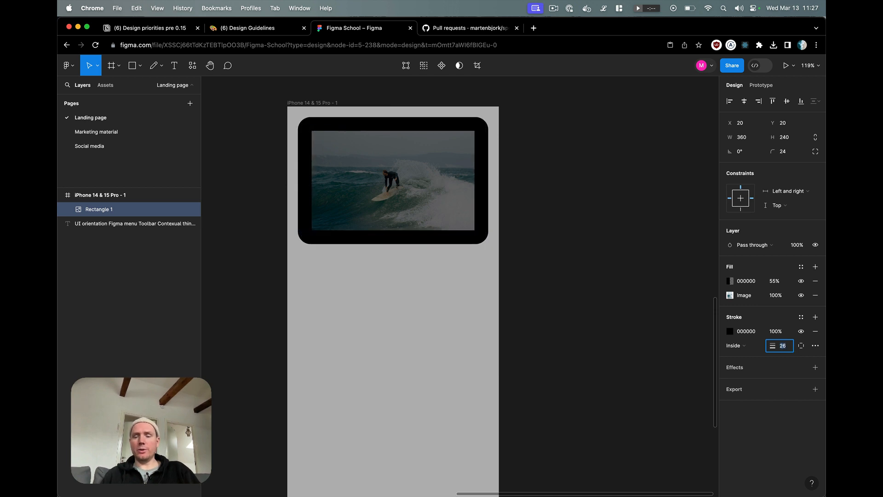
click(747, 346)
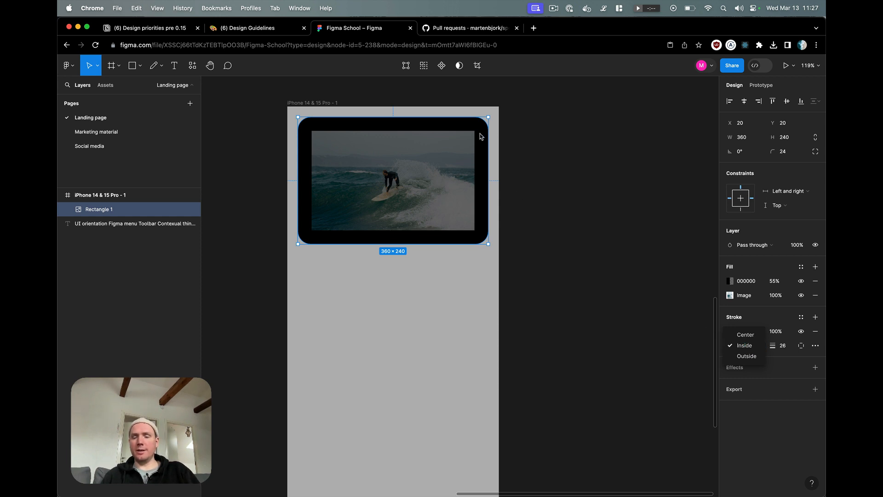
click(735, 346)
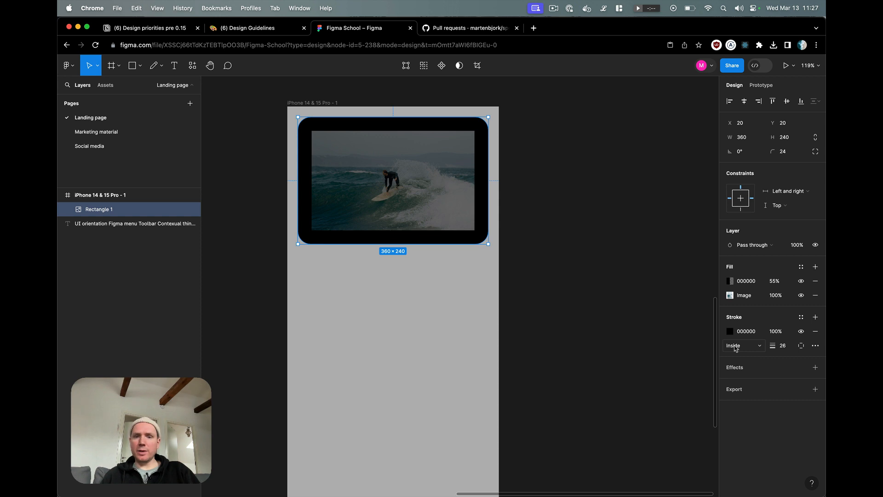
- Try the rectangle's stroke alignment as Outside, and change it to Center
click(734, 348)
click(735, 347)
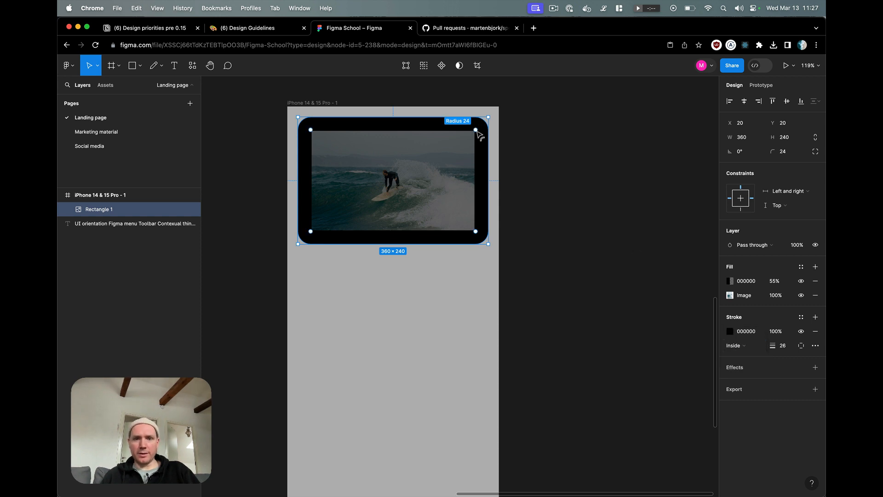
click(468, 251)
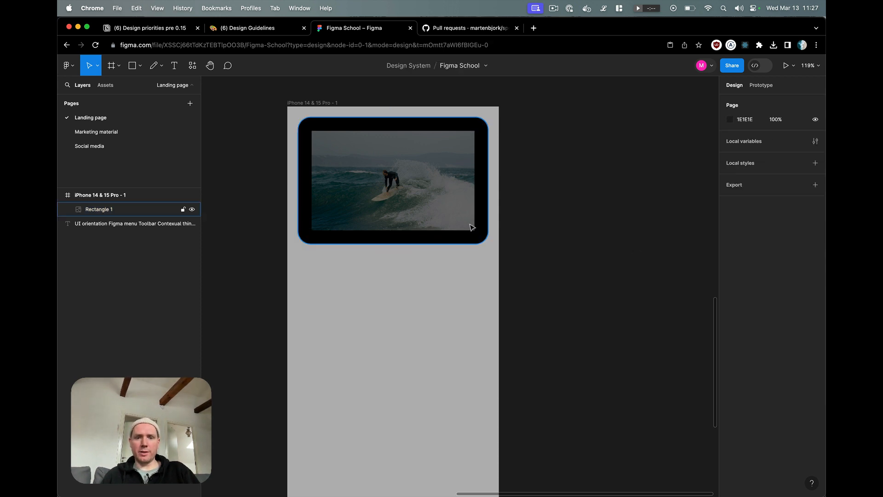
click(471, 239)
click(746, 351)
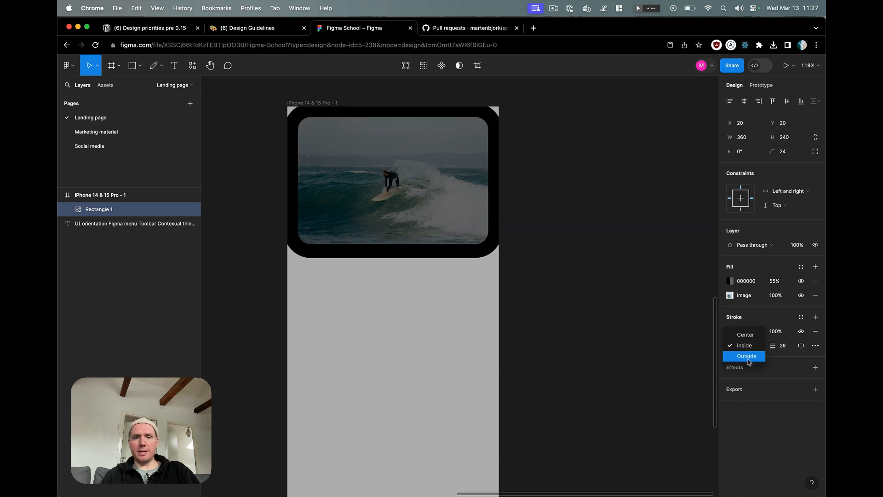
click(746, 356)
click(782, 346)
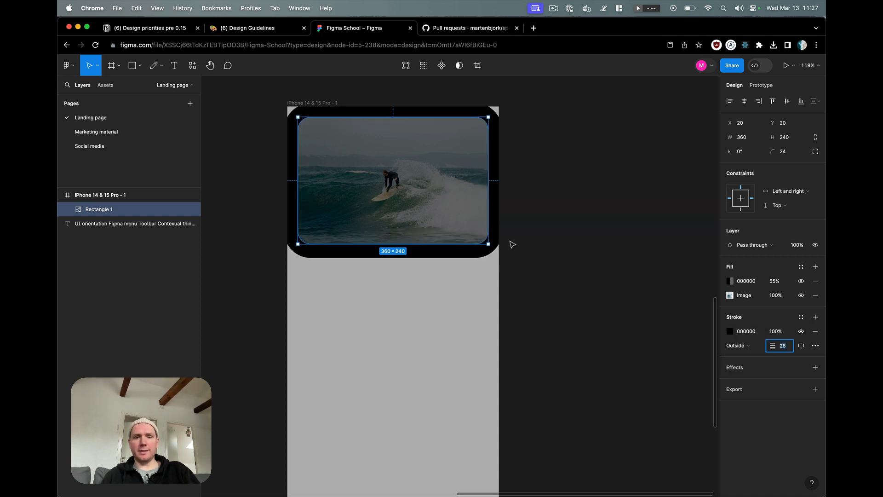
click(479, 278)
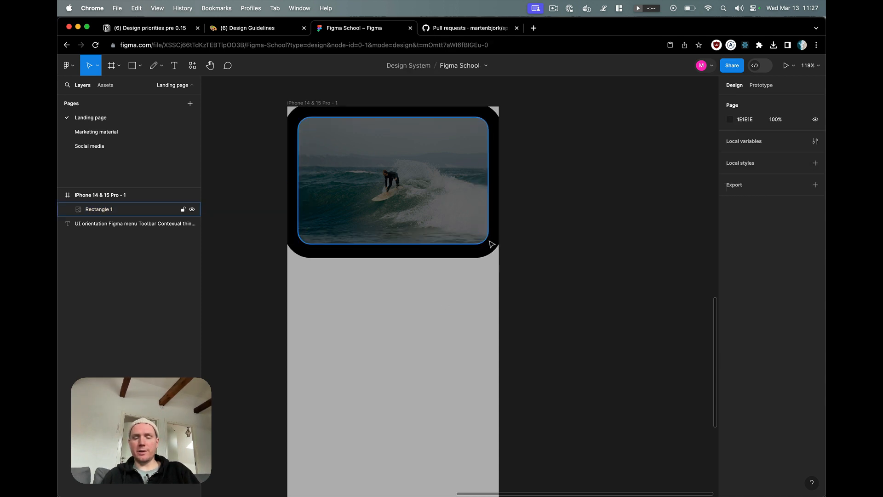
click(478, 218)
click(754, 348)
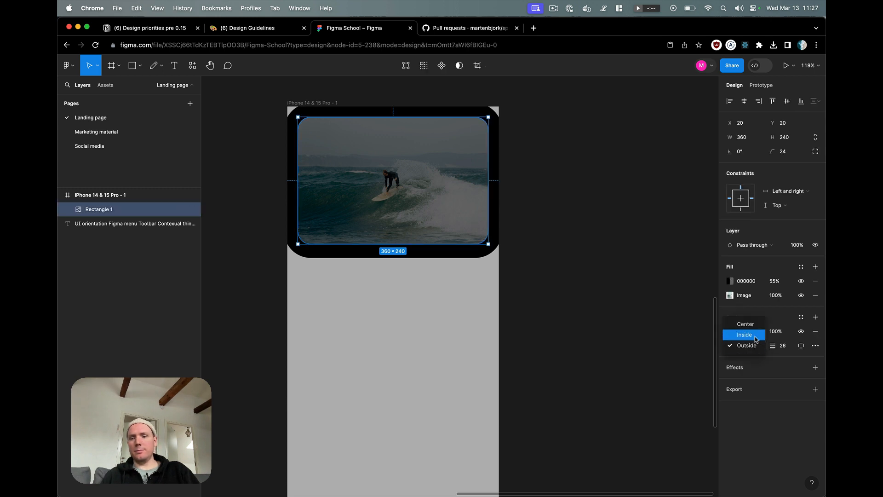
click(758, 328)
- Reduce the rectangle's stroke thickness to 1 and set its alignment to Inside
click(786, 347)
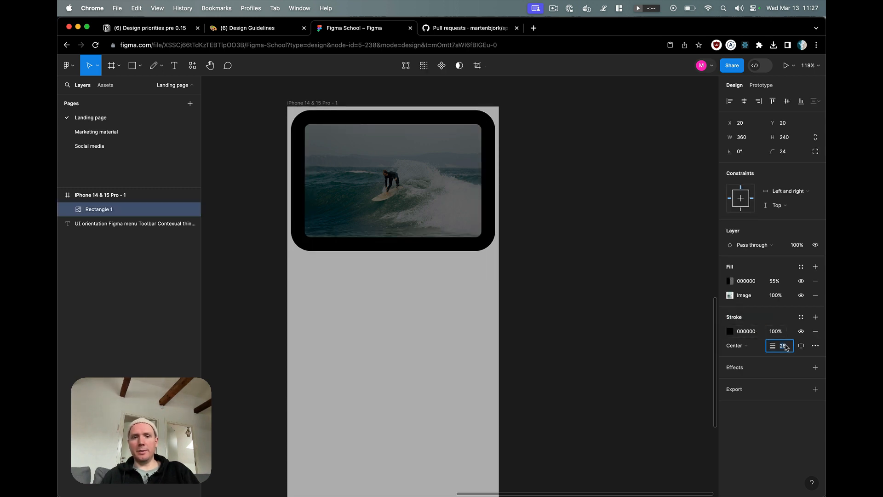
key(Down)
key(Down)
key(Down)
key(Down)
key(Down)
key(Down)
key(Down)
key(Down)
key(Down)
key(Down)
key(Down)
key(Down)
key(Down)
key(Down)
key(Down)
key(Down)
key(Down)
key(Down)
key(Down)
key(Down)
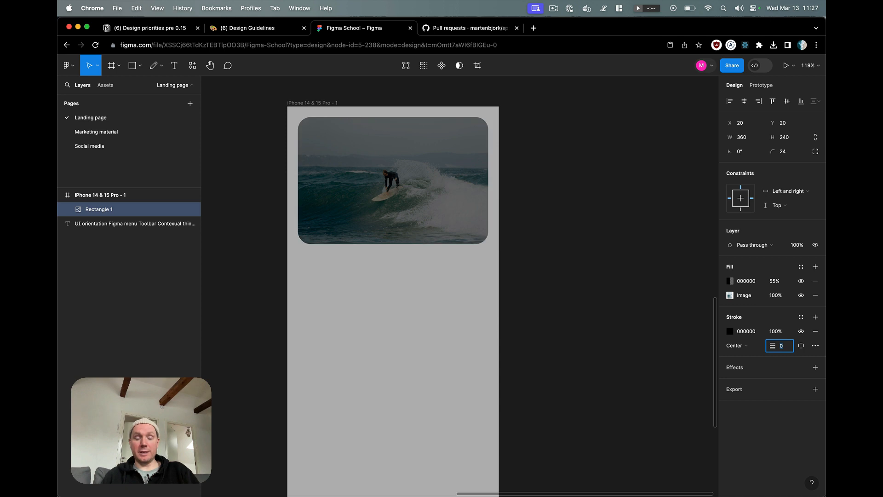
click(740, 346)
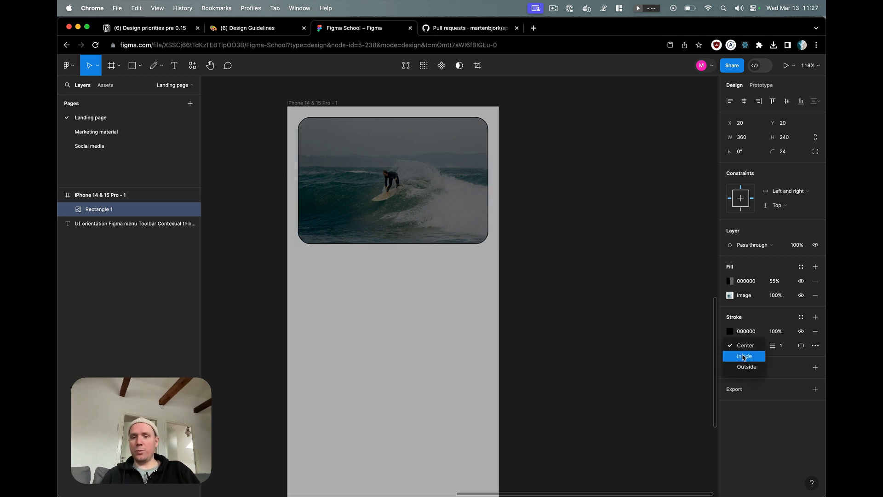
click(744, 358)
- Change the rectangle's stroke to a linear gradient from white FFFFFF to black 000000
click(730, 331)
mouse_move(704, 319)
mouse_down()
mouse_move(667, 322)
mouse_move(708, 268)
mouse_up()
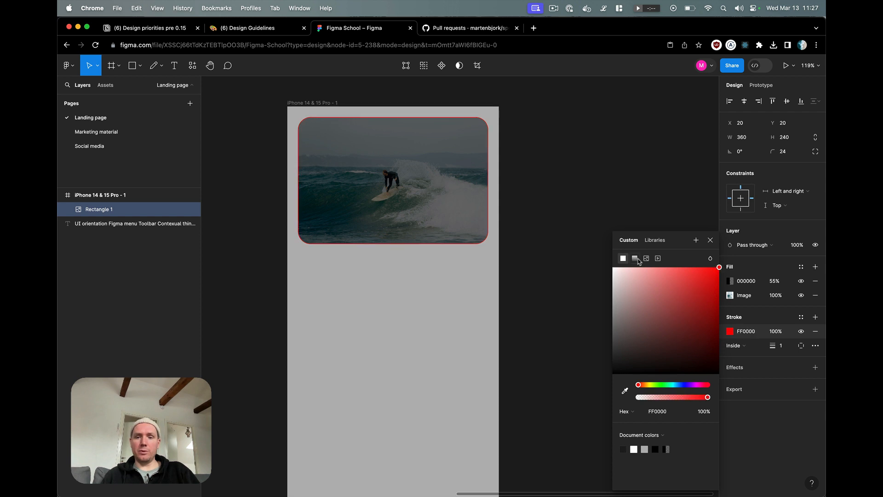
click(636, 259)
click(623, 247)
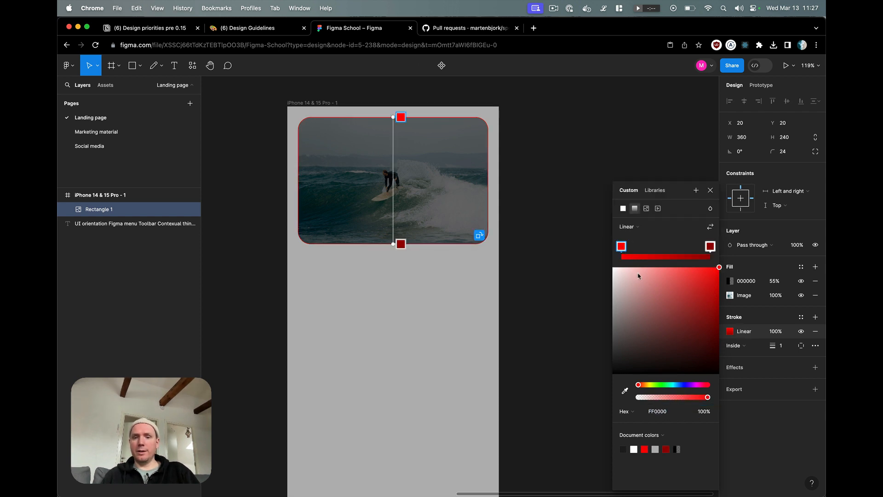
drag(638, 276, 591, 251)
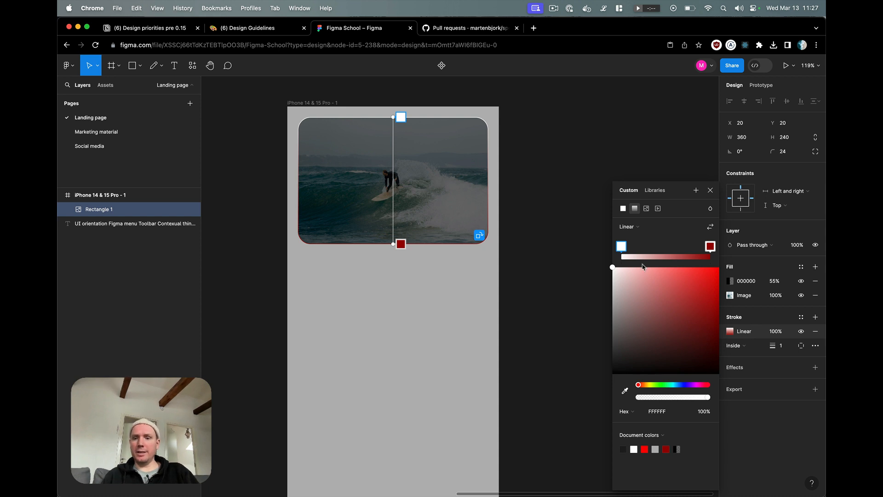
click(710, 246)
drag(697, 295, 719, 374)
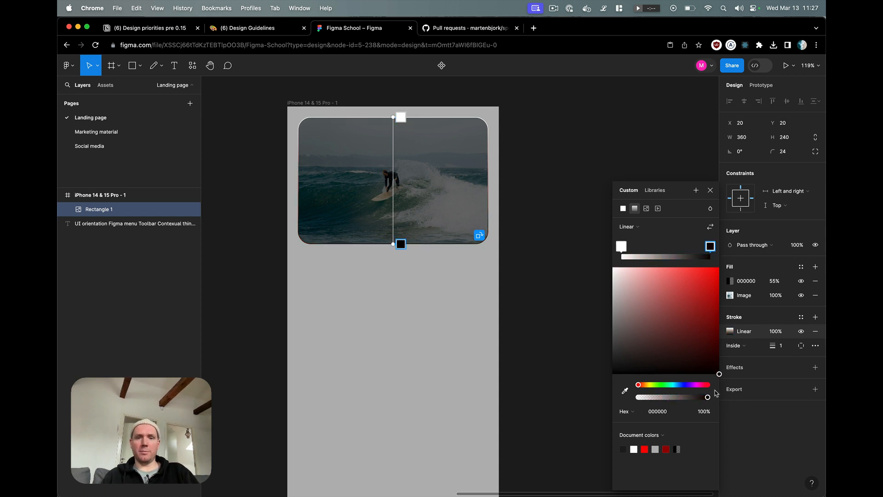
click(558, 336)
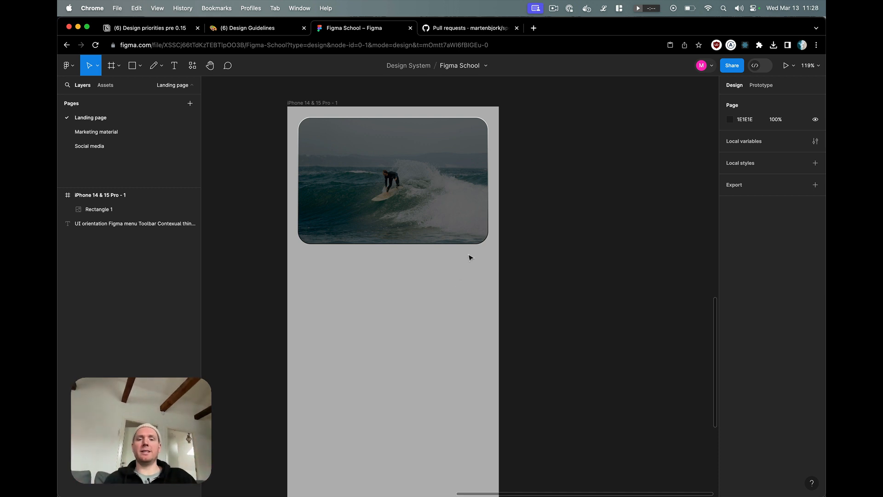
- Angle the stroke gradient diagonally, with white at the rectangle's top-right corner and black at its bottom-left corner
click(480, 182)
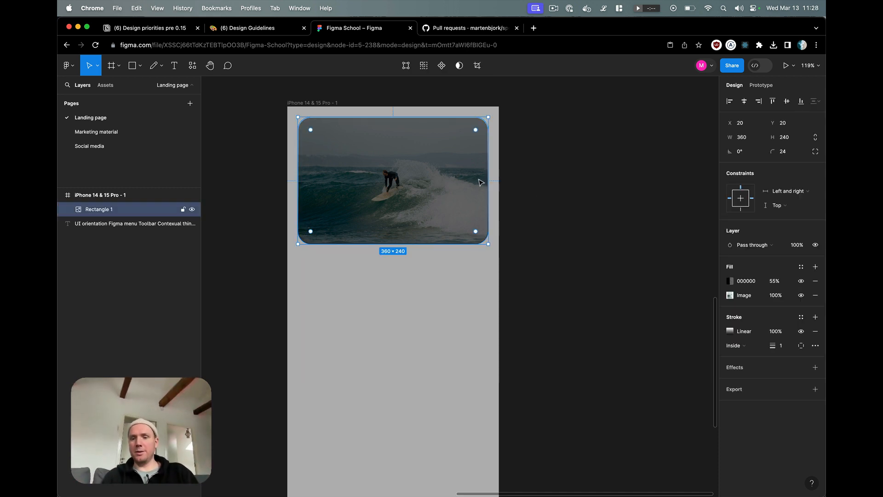
click(730, 331)
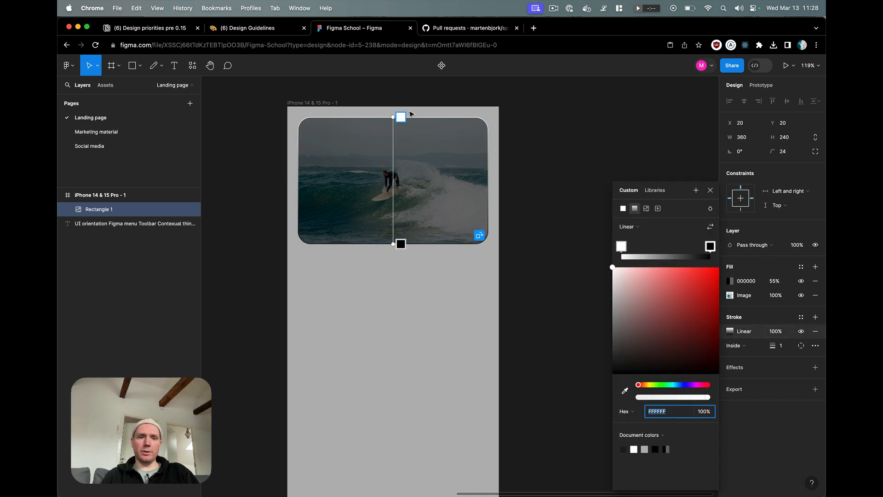
mouse_move(402, 117)
mouse_down()
mouse_move(402, 126)
mouse_move(498, 137)
mouse_move(479, 122)
mouse_up()
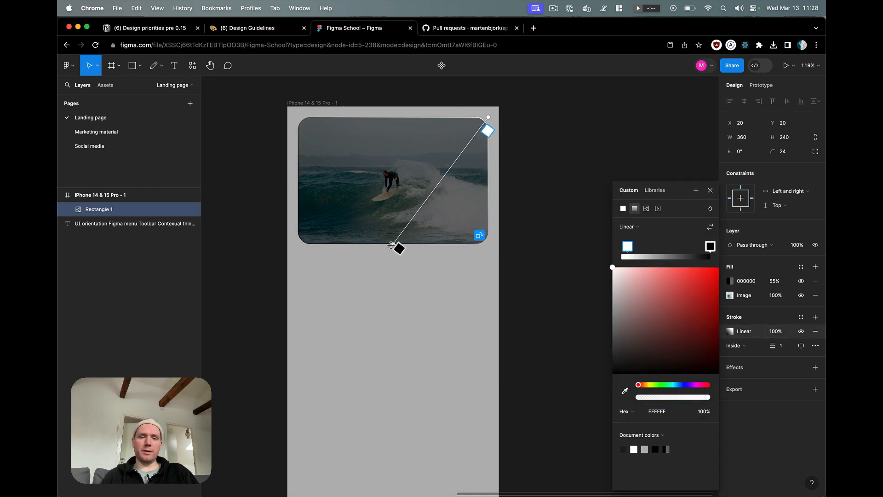
drag(391, 245, 294, 247)
key(Escape)
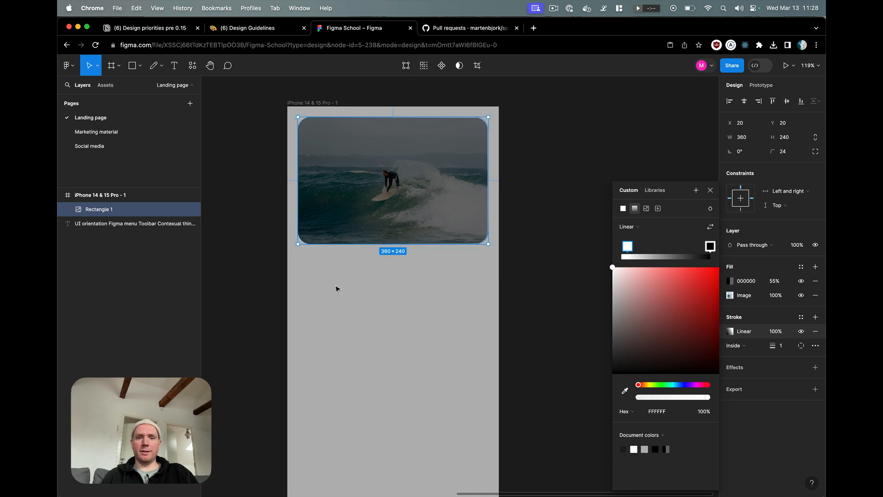
click(337, 288)
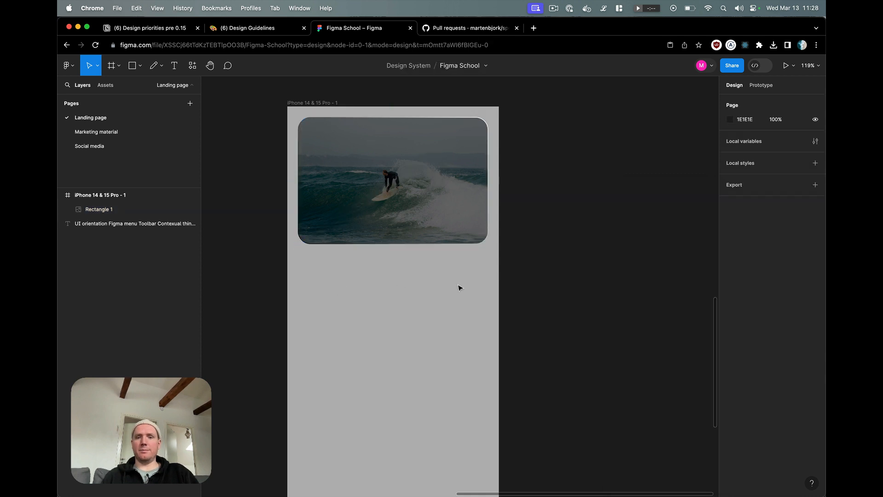
- Increase the thickness of the rectangle's gradient stroke to 11
click(418, 243)
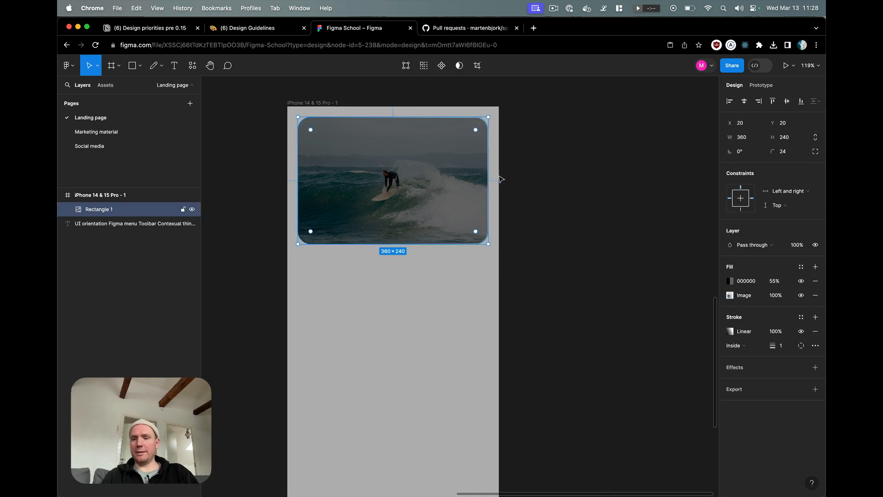
click(789, 348)
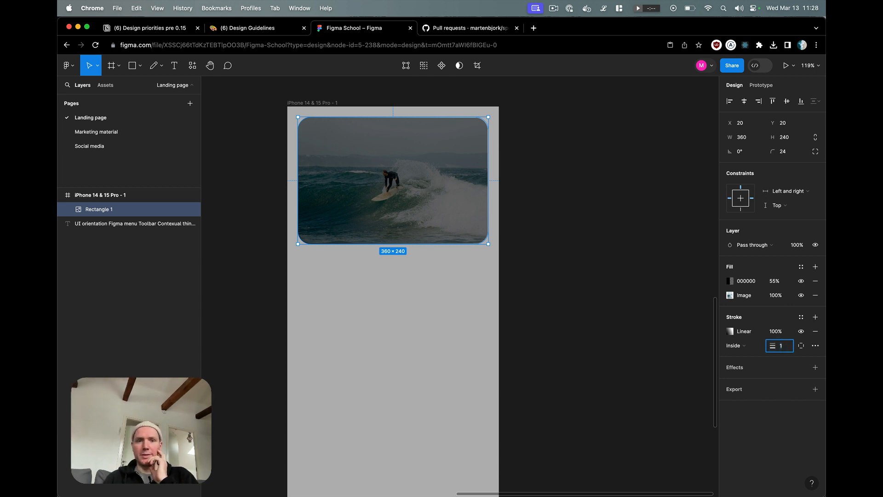
key(shift+Up)
key(shift+Down)
key(shift+Up)
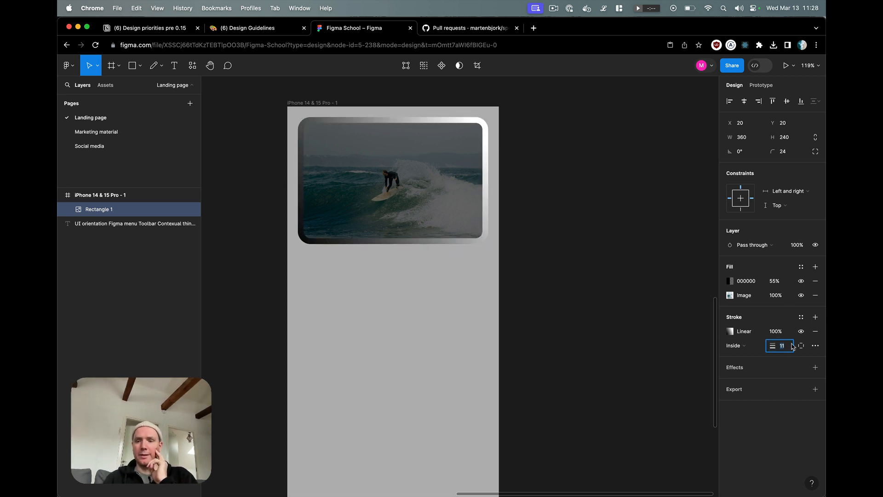
- Add a second solid stroke to the rectangle in red FF0000 at 55% opacity
click(815, 317)
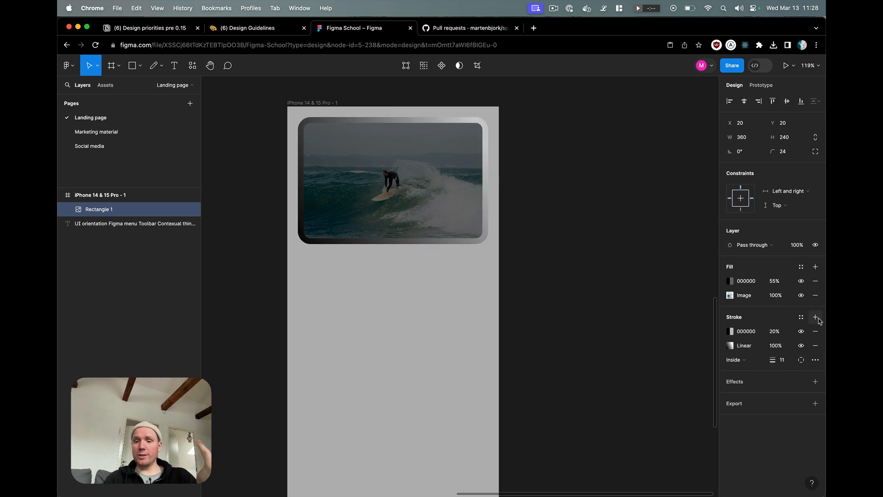
click(731, 331)
drag(691, 316, 737, 238)
drag(672, 399, 677, 399)
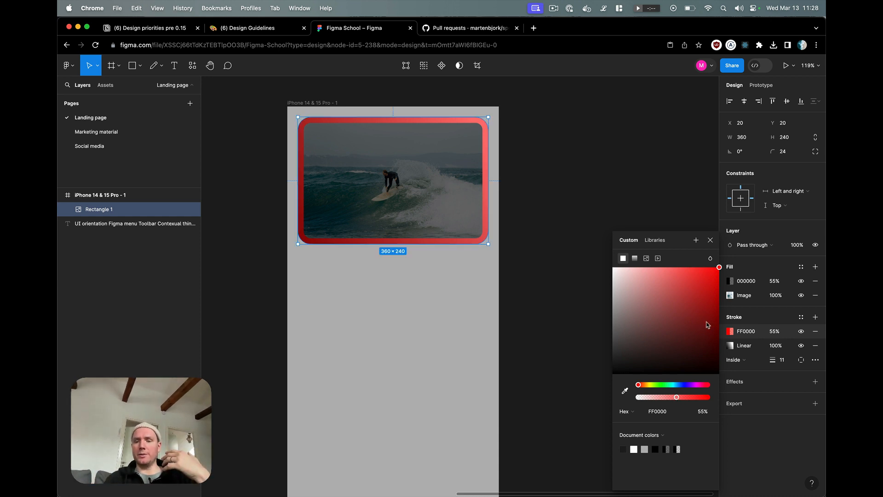
- Toggle the solid red stroke's visibility off and on, and change the gradient stroke's white stop to red FF0000
click(750, 346)
click(802, 332)
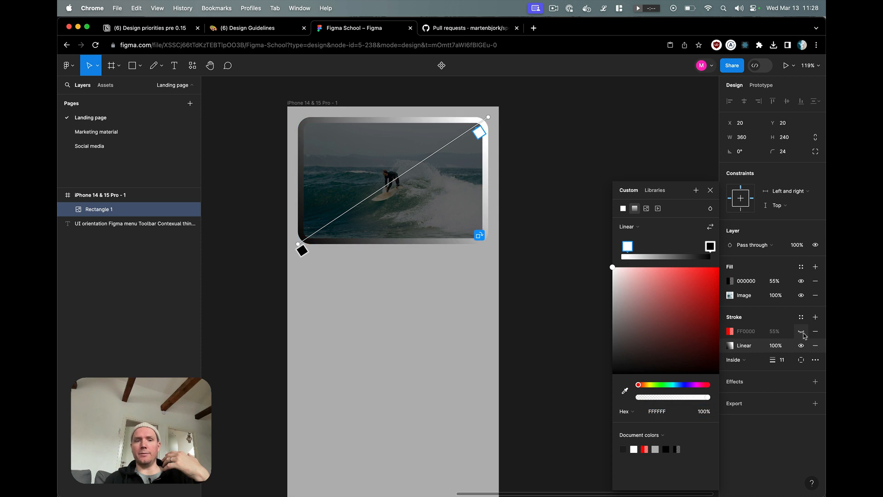
click(803, 333)
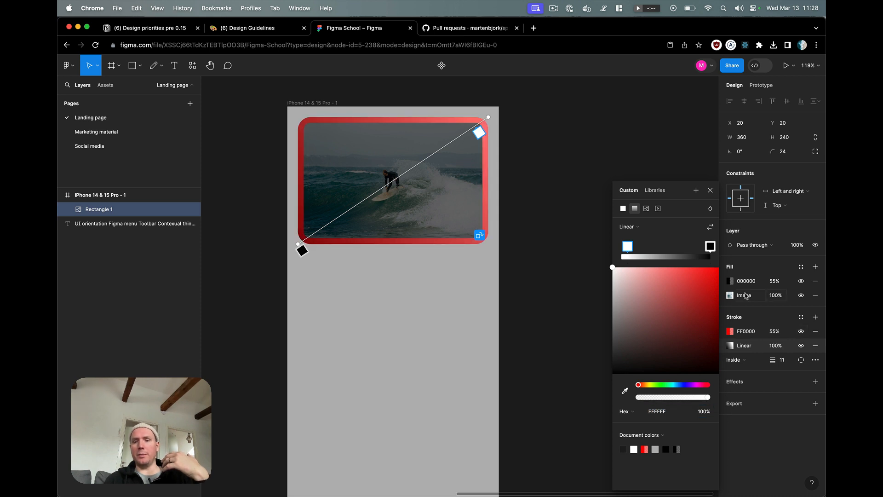
drag(710, 292, 721, 261)
mouse_move(680, 397)
mouse_down()
mouse_move(644, 397)
mouse_move(707, 396)
mouse_up()
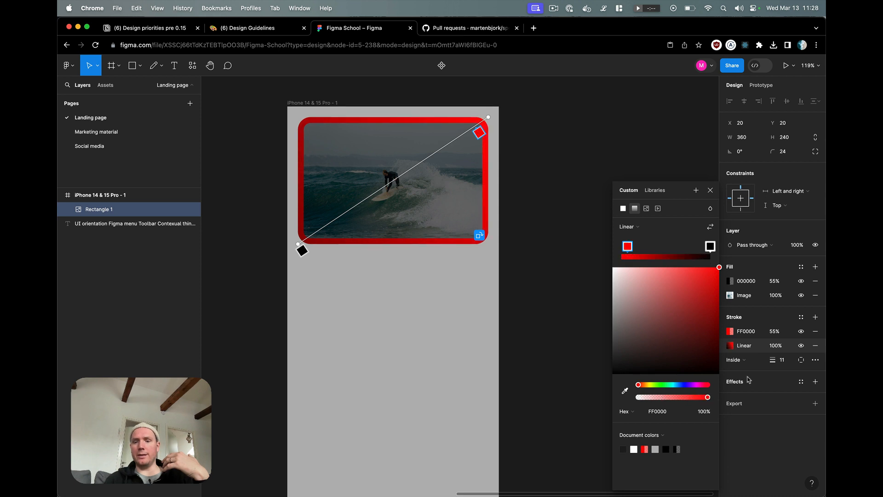
- Lower the solid red stroke's opacity to 0% and remove that stroke from the rectangle
click(774, 331)
text(25)
key(Return)
text(0)
key(Return)
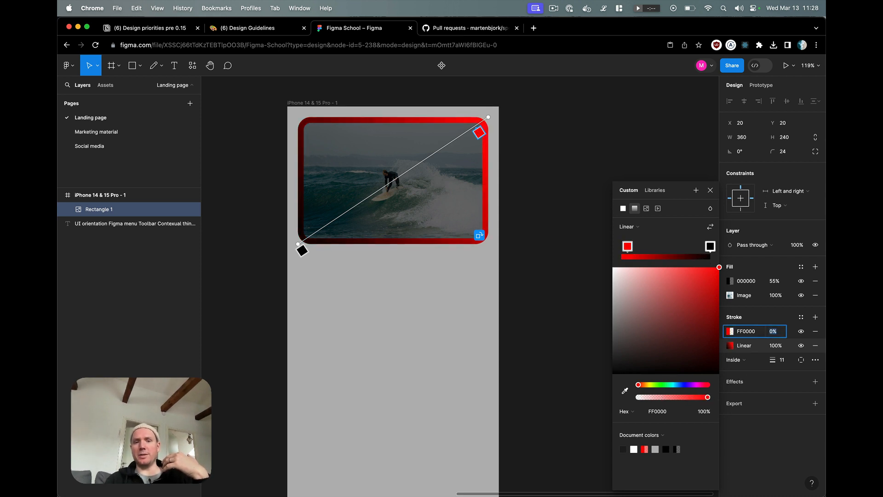
click(783, 323)
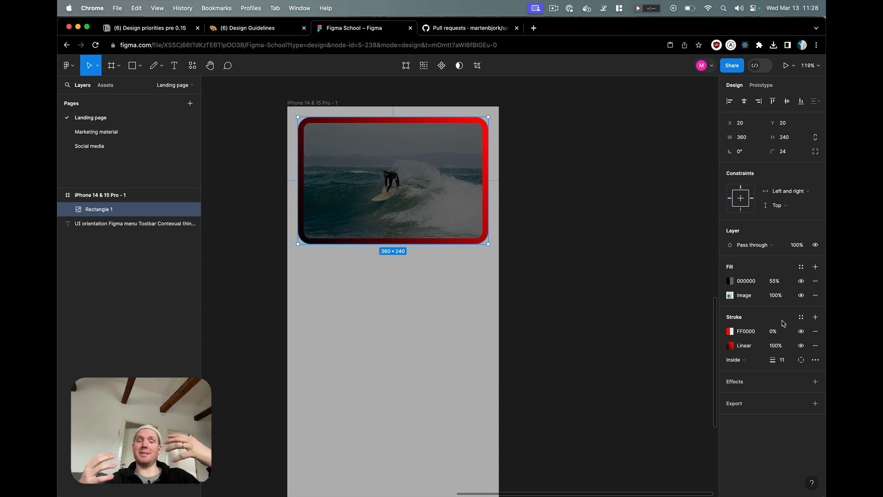
click(815, 331)
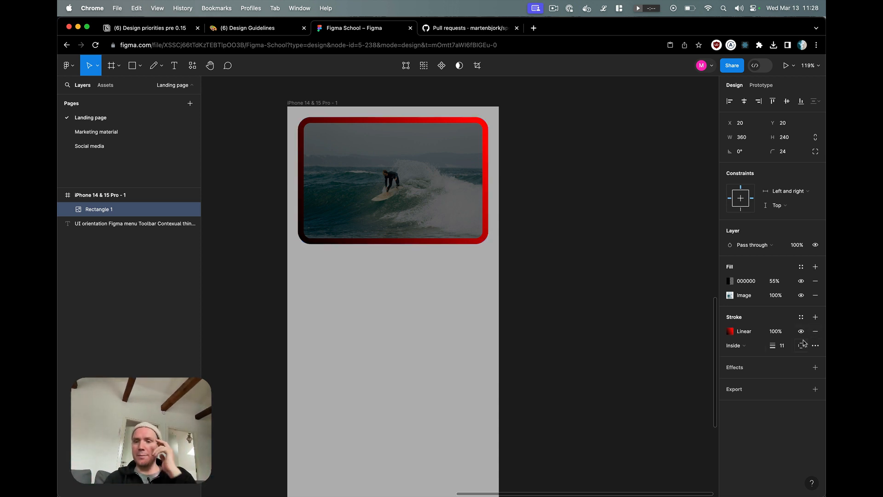
- Try the gradient stroke at a thickness of 21, and return it to 11
key(shift+Down)
key(shift+Up)
key(shift+Up)
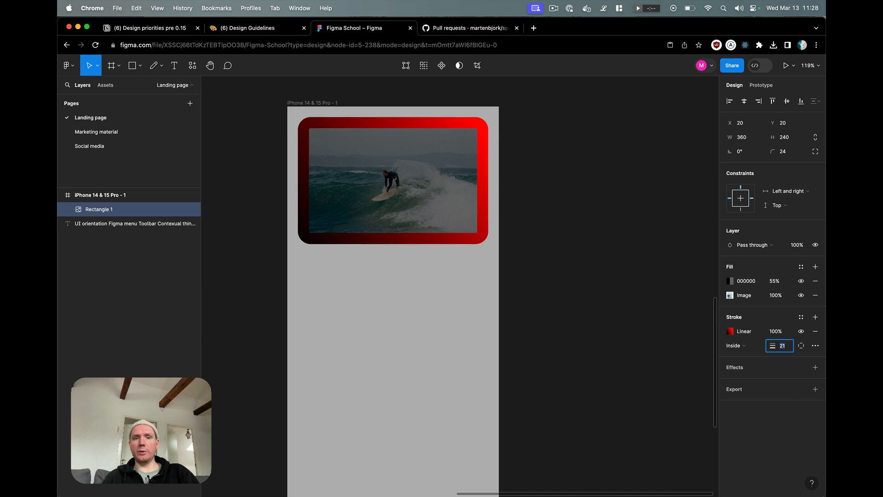
key(shift+Down)
key(shift+Down)
key(shift+Up)
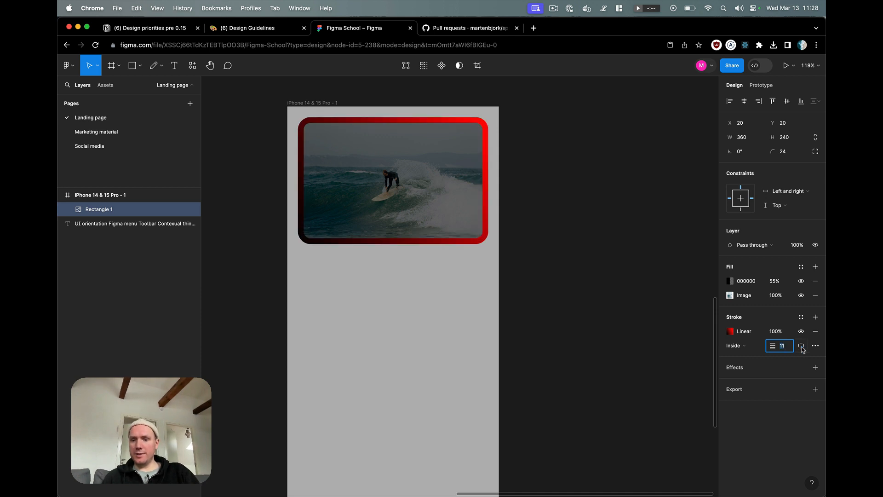
- Switch the rectangle's stroke to custom per-side thickness and set the top side to 4
click(801, 345)
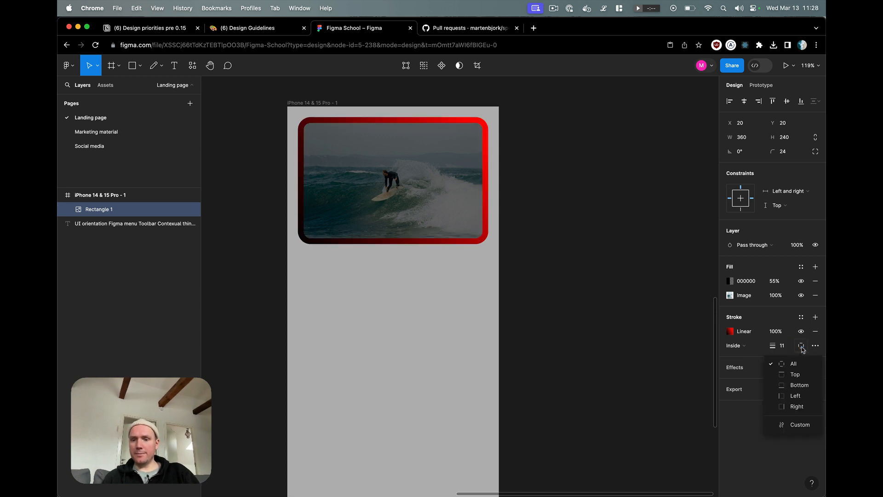
click(800, 423)
click(790, 359)
key(shift+Down)
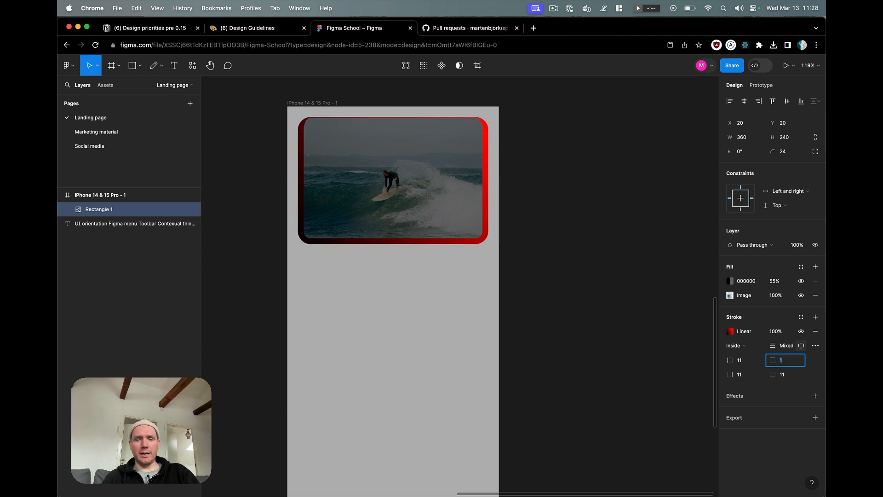
key(Up)
key(Up)
key(Up)
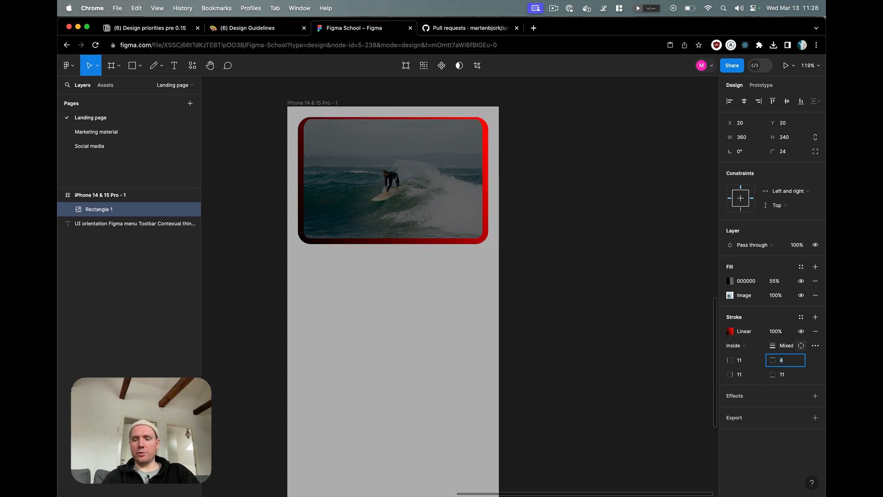
- Set the rectangle's stroke thickness to 61 on the bottom side and 31 on the right side
click(796, 373)
key(shift+Up)
key(shift+Up)
key(shift+Up)
key(shift+Up)
key(shift+Up)
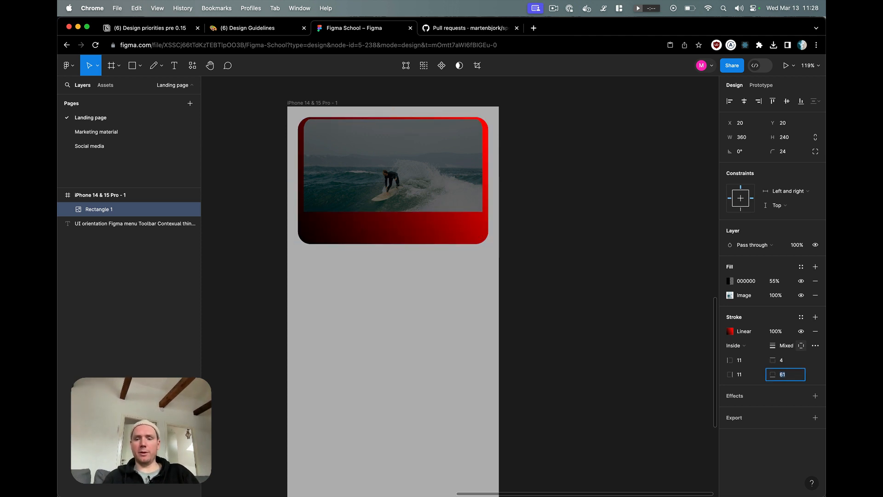
click(758, 375)
key(shift+Up)
key(shift+Up)
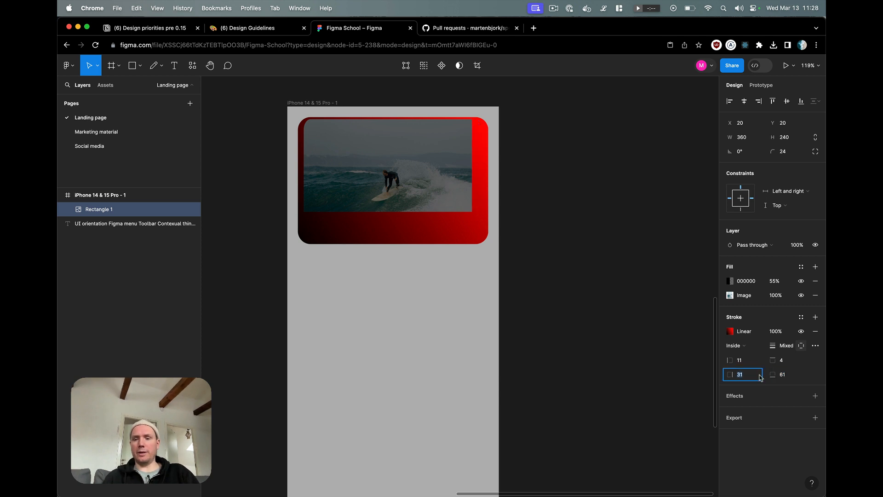
- Position the gradient stroke outside the rectangle, and remove that stroke
click(735, 345)
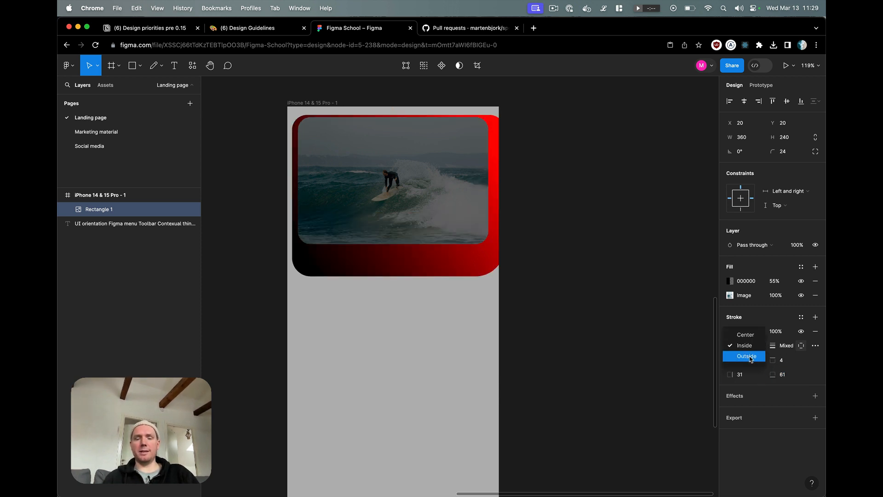
click(750, 358)
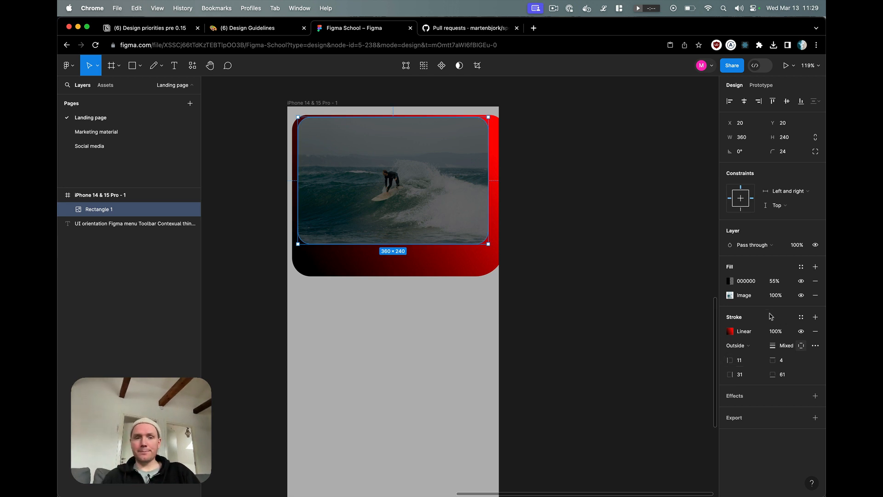
scroll(452, 242, right, 1)
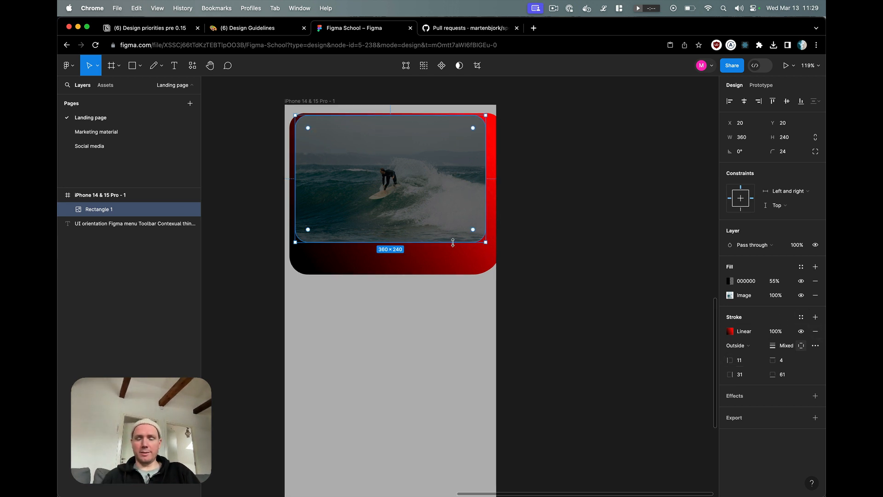
click(816, 332)
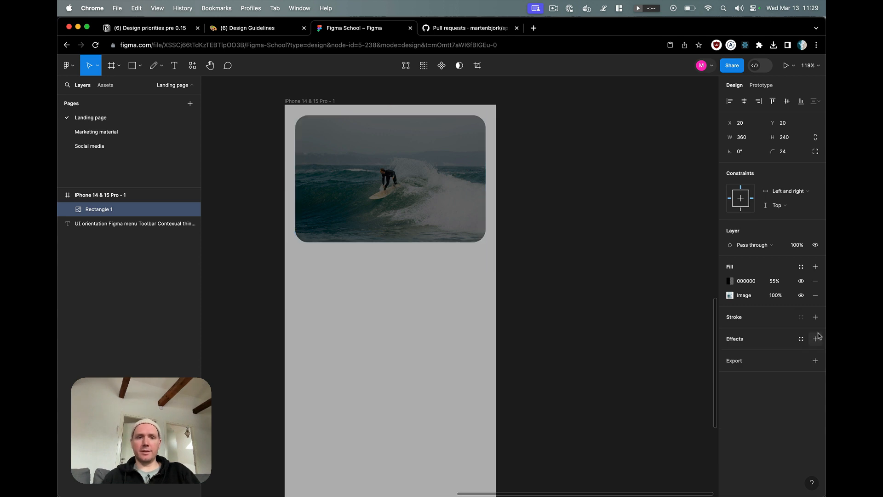
click(615, 315)
- Add an effect to the image rectangle and change its type to Inner shadow
click(443, 179)
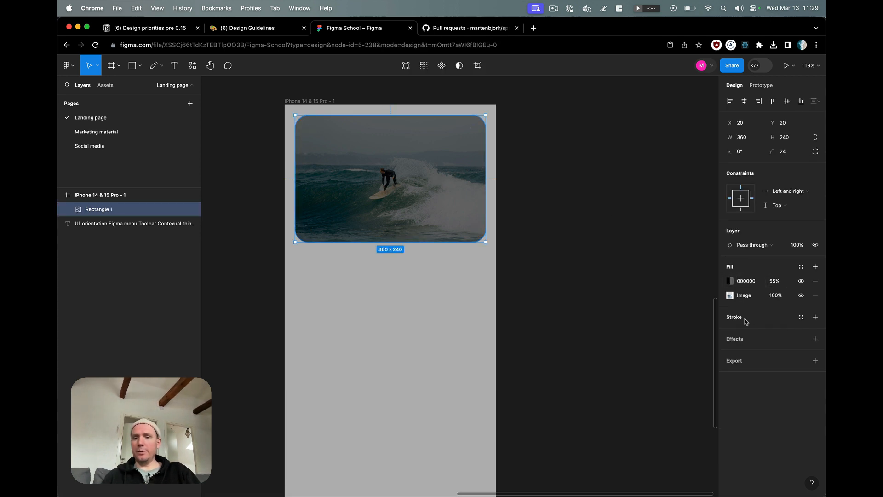
click(739, 341)
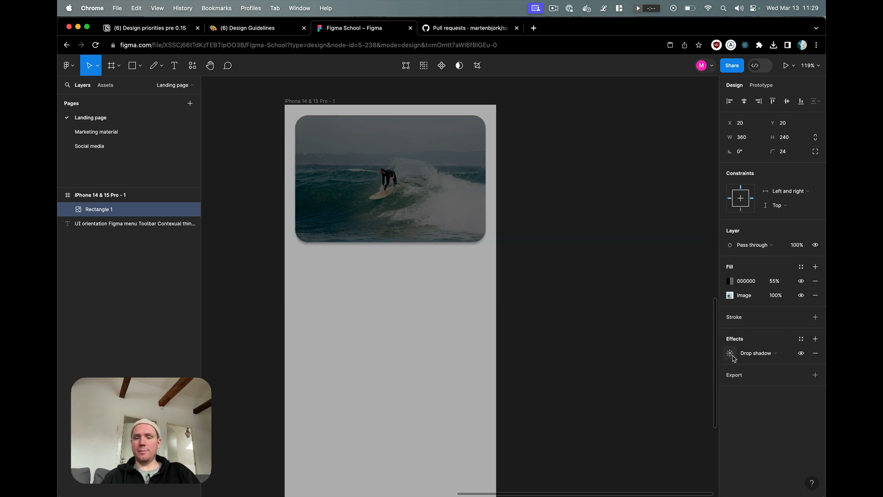
click(773, 355)
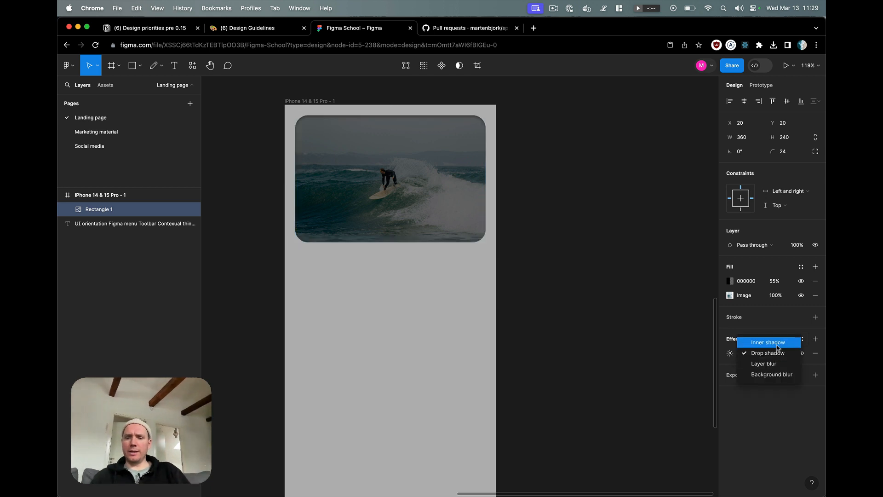
click(781, 343)
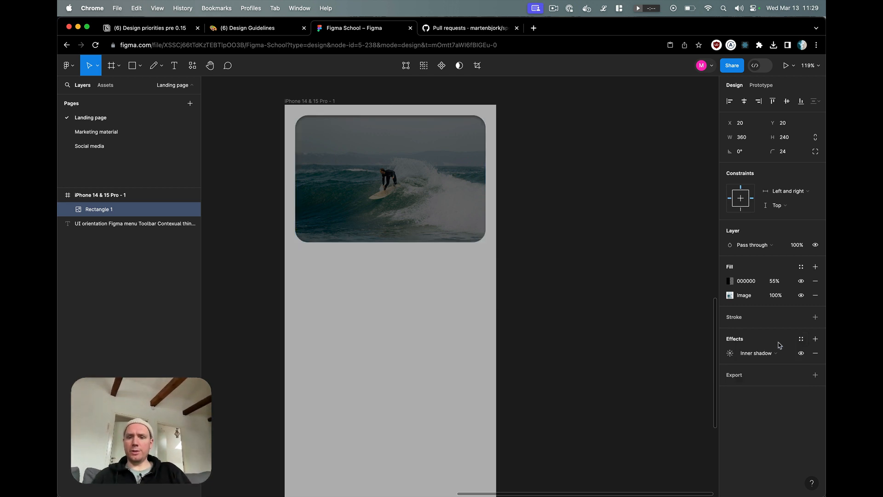
- Set the inner shadow's color to white FFFFFF
click(730, 352)
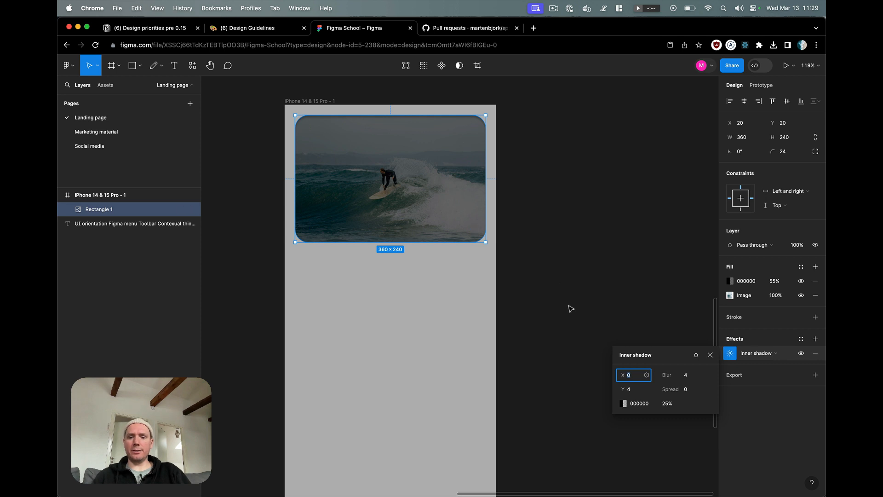
click(632, 403)
text(fff)
key(Return)
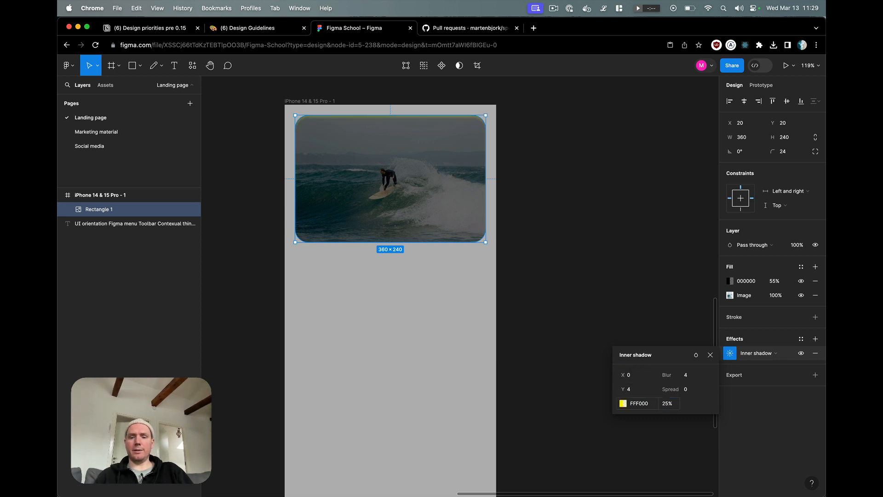
click(633, 403)
text(fff)
key(Return)
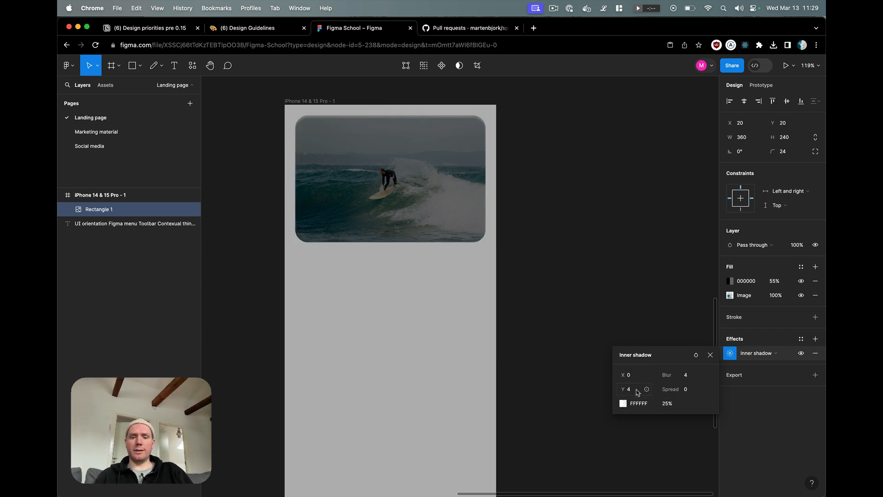
- Try the inner shadow with a Y offset of 21 and a blur of 44
click(637, 390)
text(1)
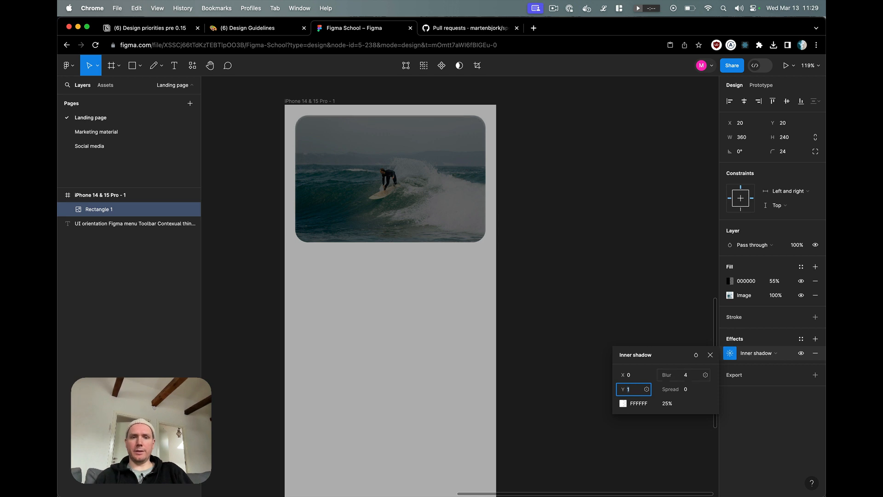
key(shift+Up)
key(shift+Up)
click(700, 377)
key(shift+Up)
key(shift+Up)
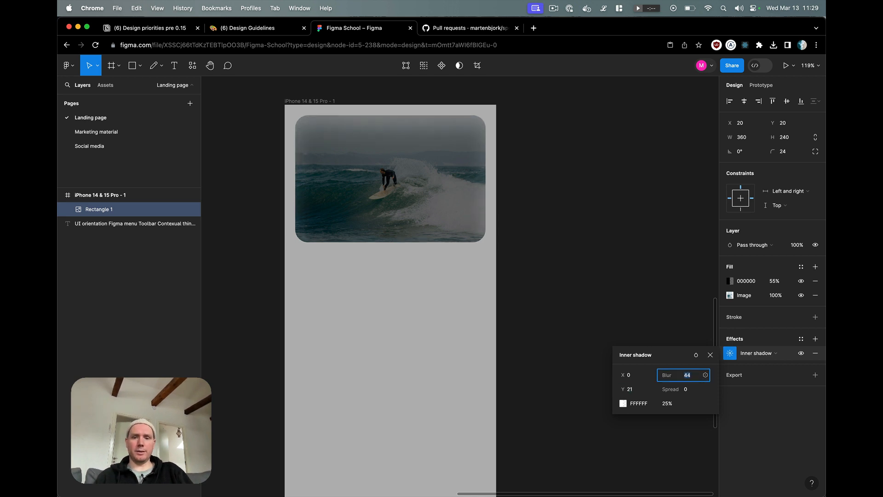
- Set the inner shadow's Y offset to 1 and its opacity to 100%
click(646, 389)
click(630, 392)
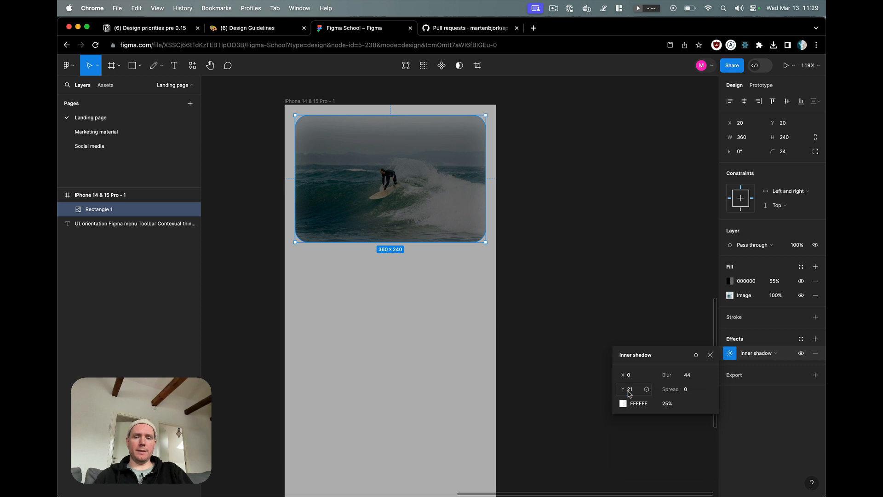
click(629, 393)
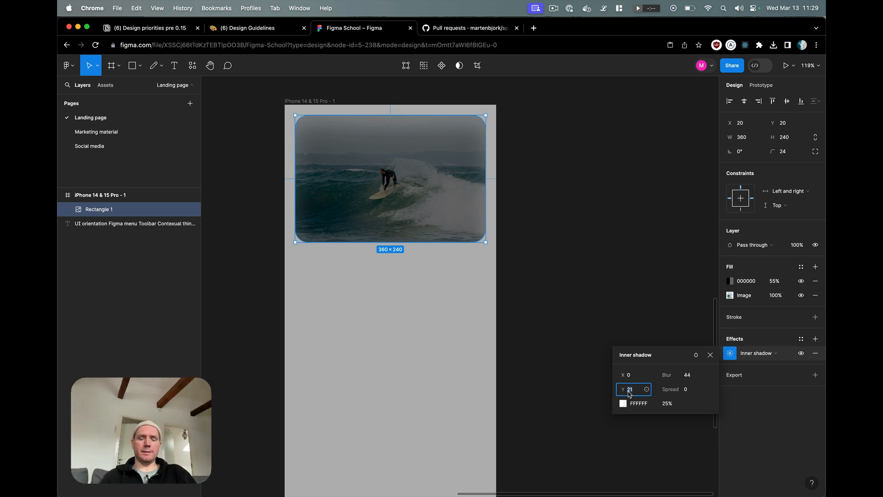
click(667, 403)
text(100)
key(Return)
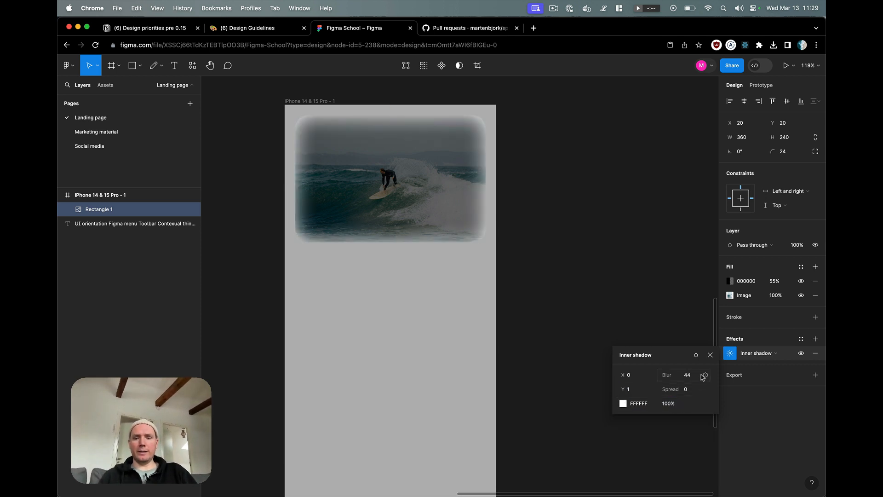
- Set the inner shadow's blur to 0 and deselect the rectangle
click(702, 376)
text(0)
key(Return)
click(490, 343)
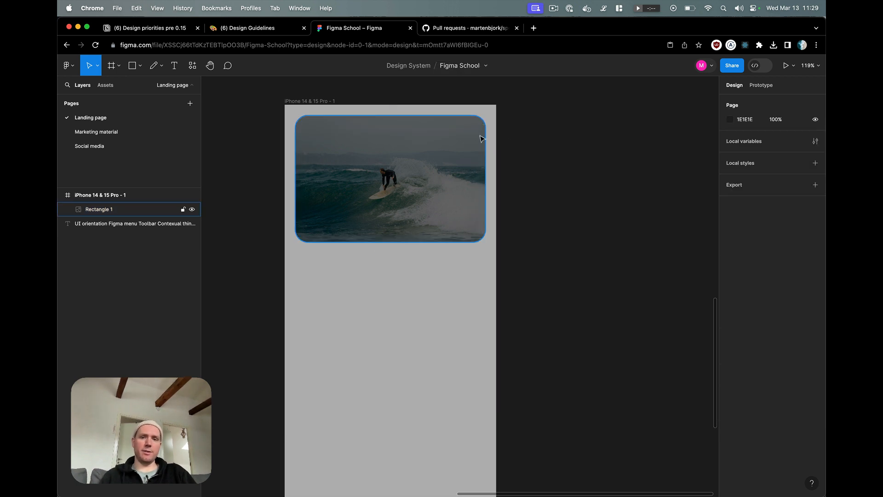
- Lower the opacity of the image rectangle's inner shadow to 60%
click(480, 138)
click(730, 353)
click(675, 403)
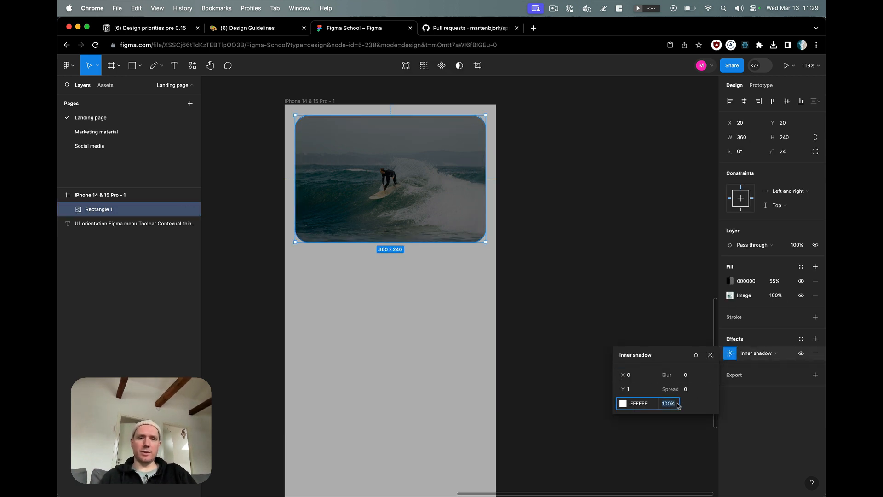
text(70)
key(Return)
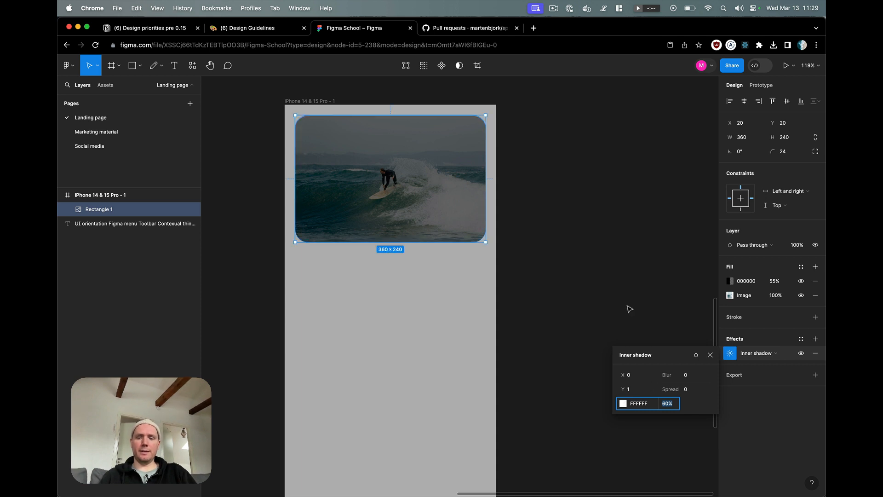
click(628, 307)
- Add a drop shadow to the image rectangle alongside the inner shadow, with a blur of 14
click(476, 215)
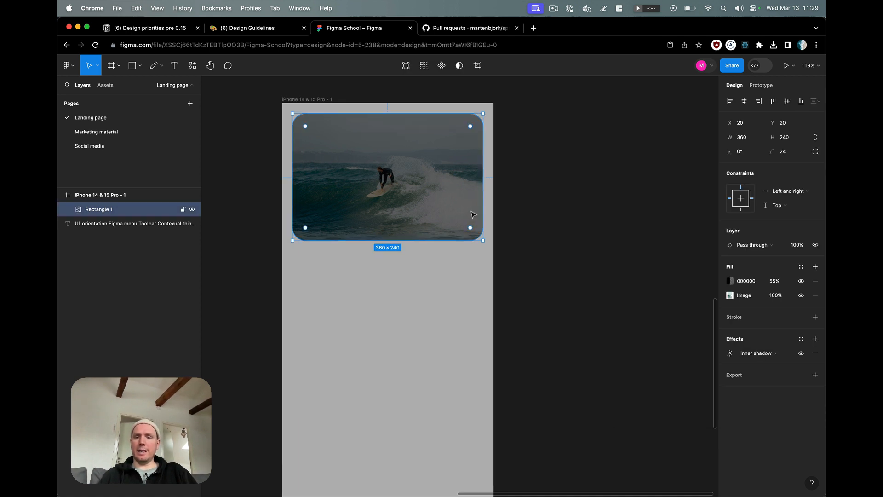
click(730, 354)
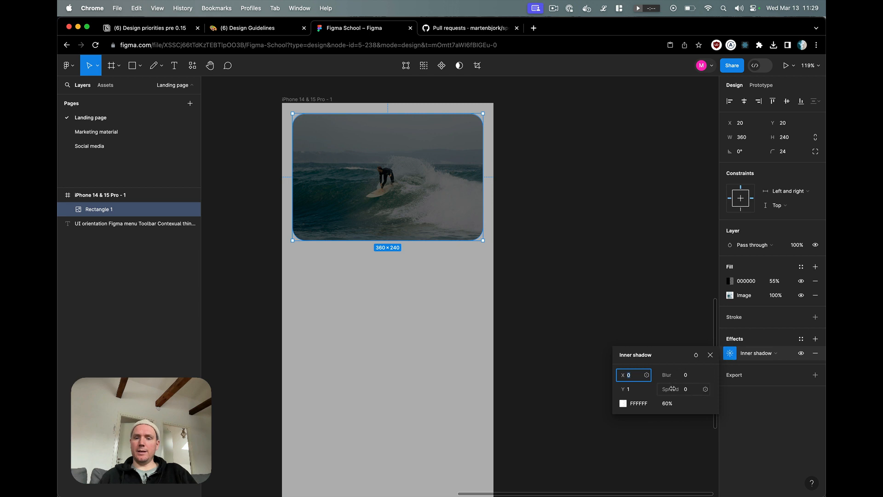
click(815, 339)
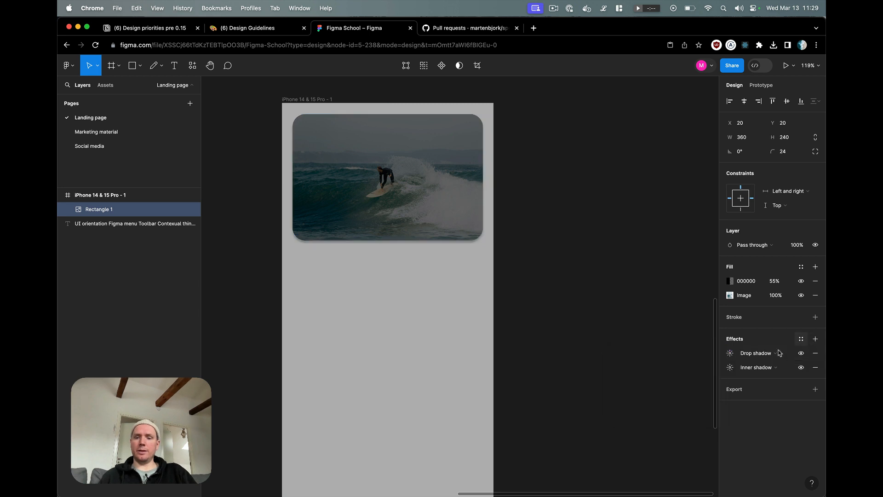
click(729, 355)
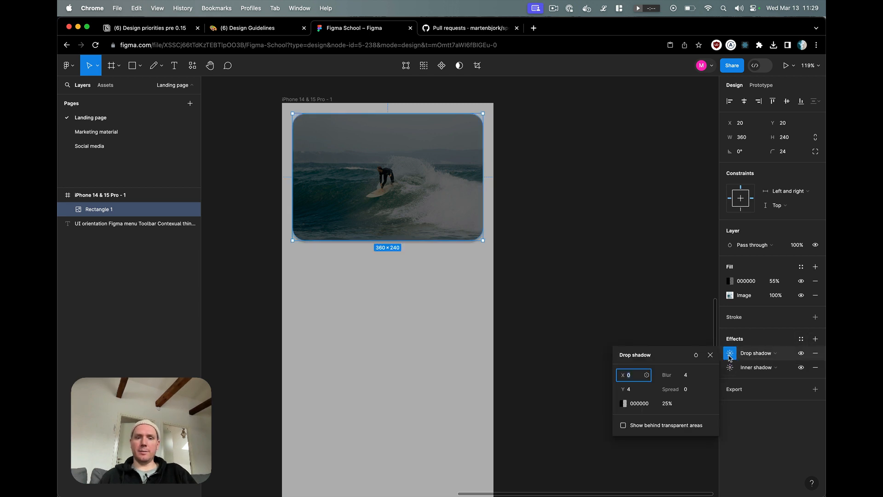
click(693, 377)
key(shift+Up)
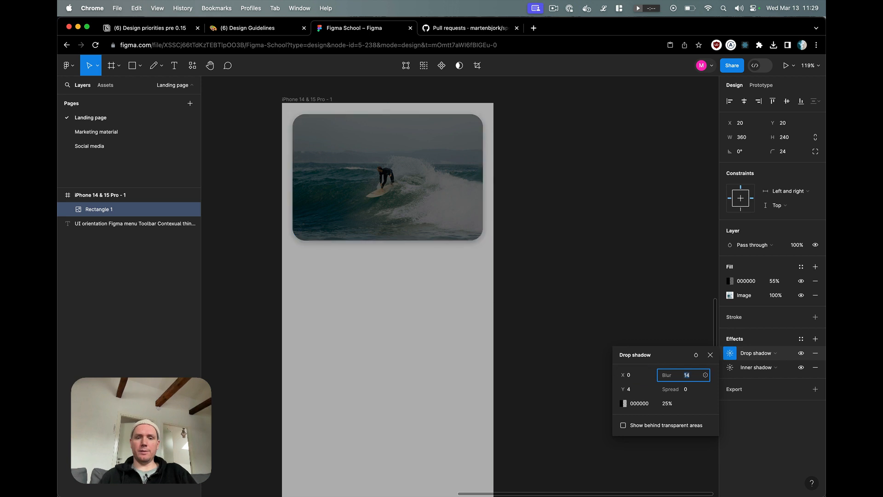
- Set the drop shadow's Y offset to 24 and its blur to 24
click(641, 391)
key(shift+Up)
key(shift+Up)
key(shift+Up)
key(shift+Up)
key(shift+Down)
key(shift+Down)
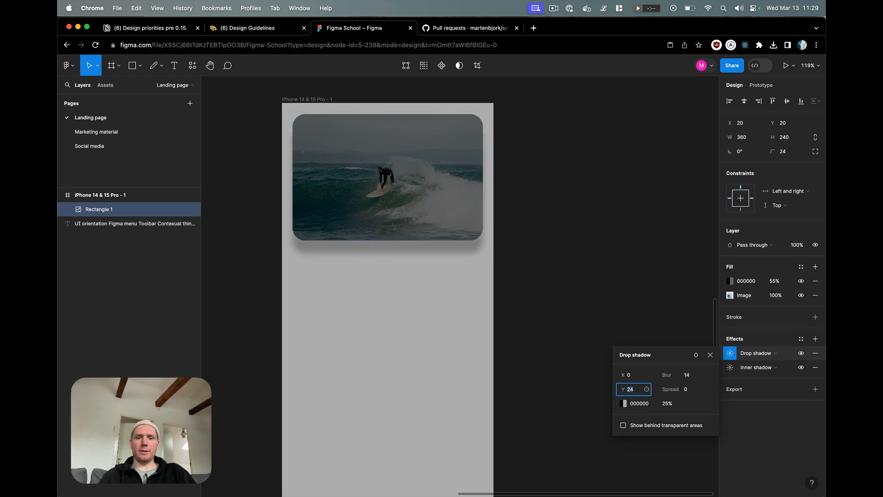
click(684, 375)
key(shift+Up)
key(shift+Up)
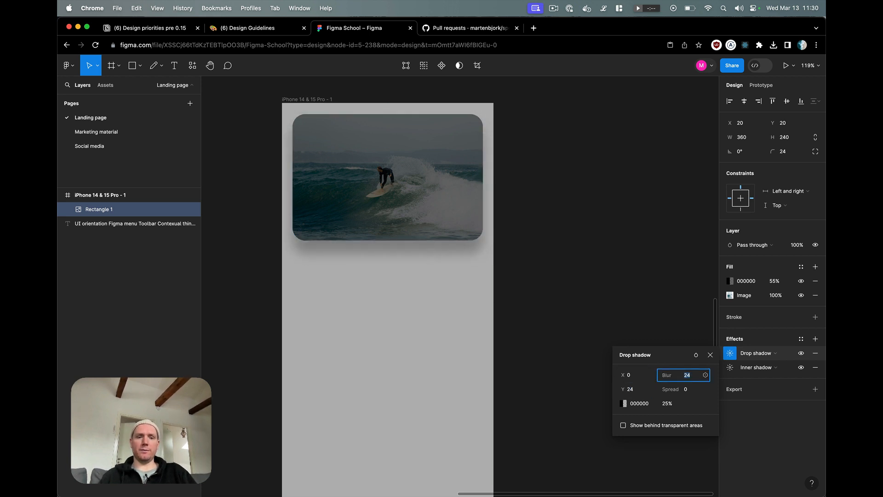
- Try a layer blur of 44 on the image rectangle, and remove that effect
click(815, 338)
click(772, 354)
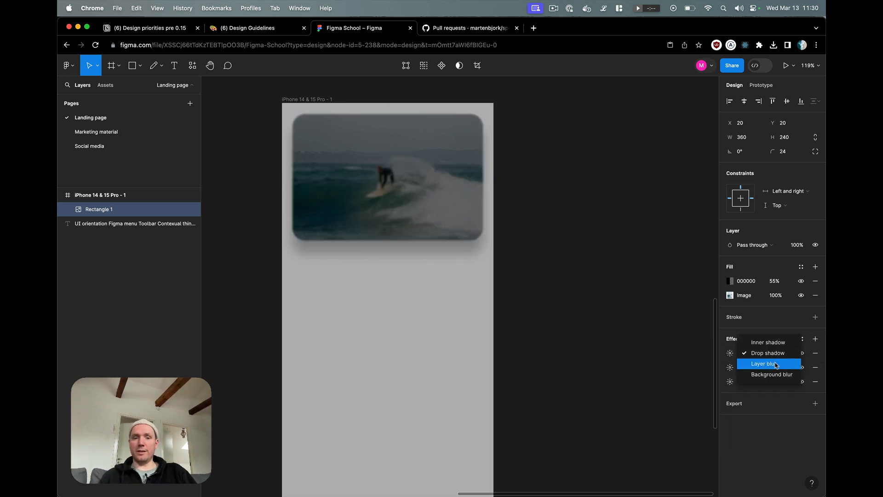
click(776, 364)
click(730, 353)
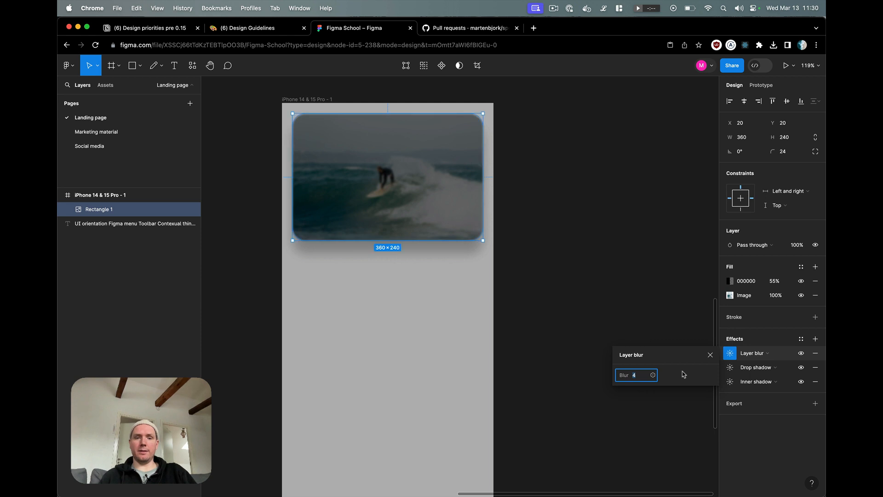
text(44)
key(Return)
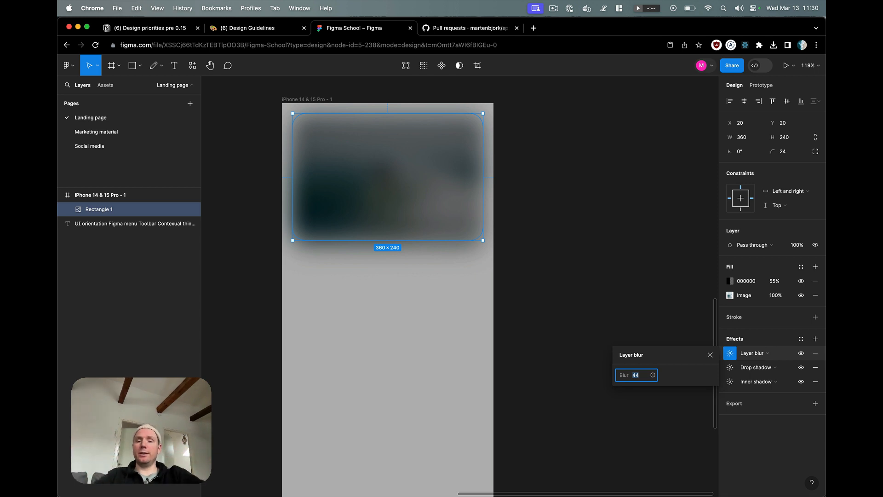
click(815, 353)
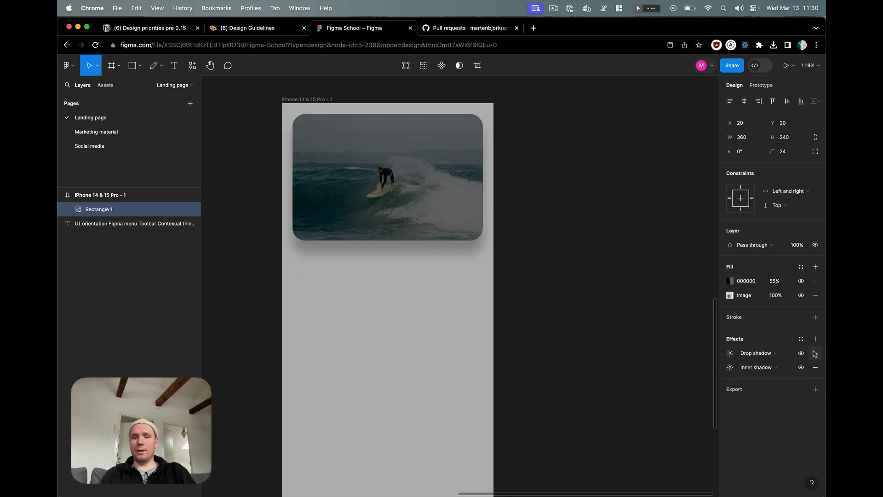
click(663, 313)
- Draw a second rectangle, about 296 × 261, over the lower part of the image rectangle and add a drop shadow effect to it
key(r)
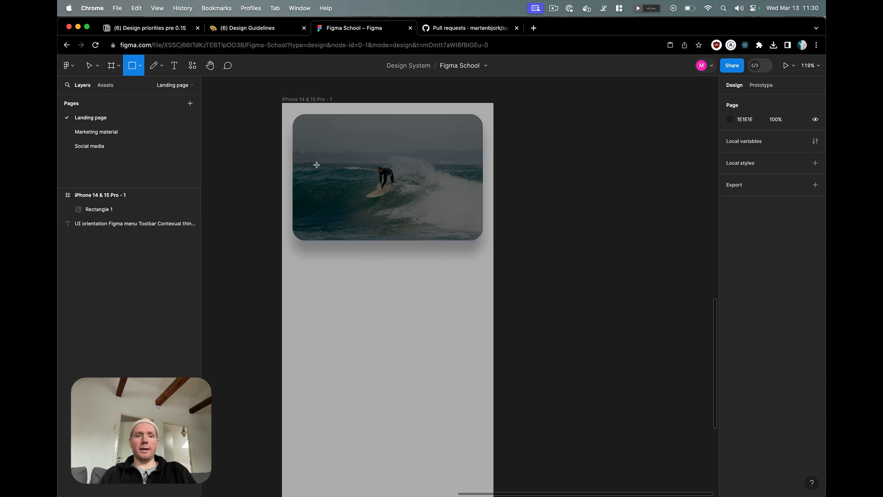
drag(313, 163, 410, 280)
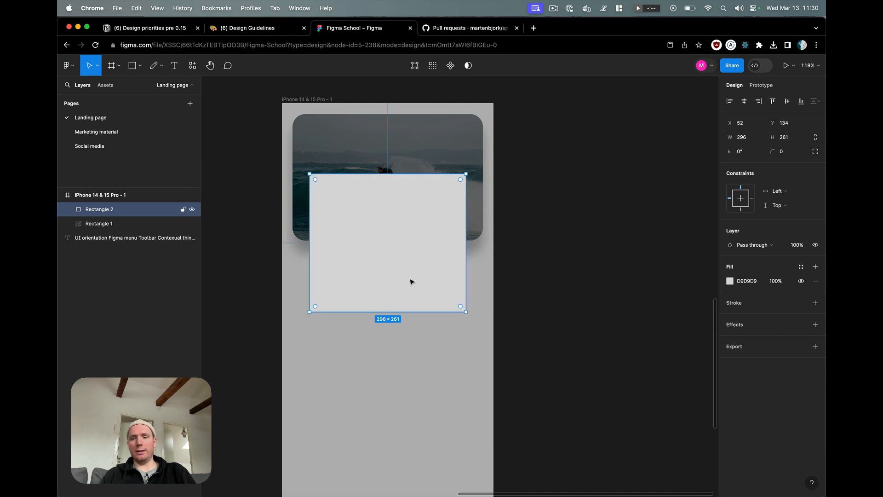
click(741, 331)
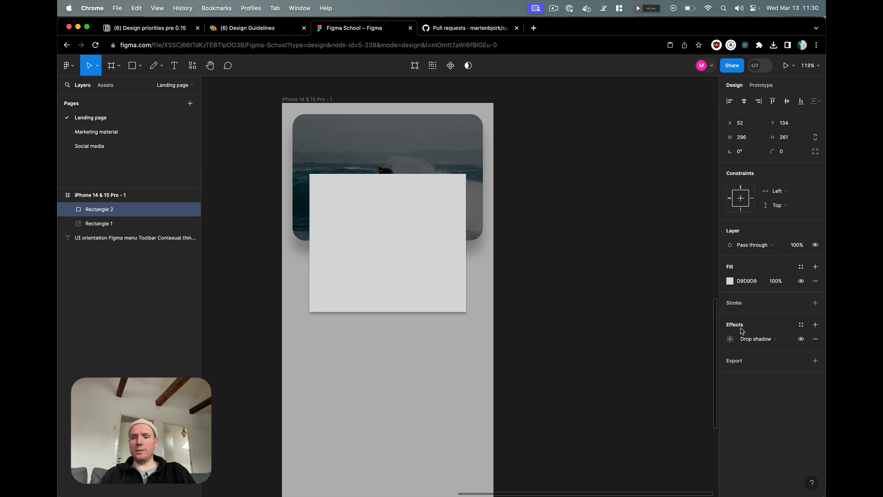
- Change the second rectangle's drop shadow to a background blur with a blur of 34
click(752, 339)
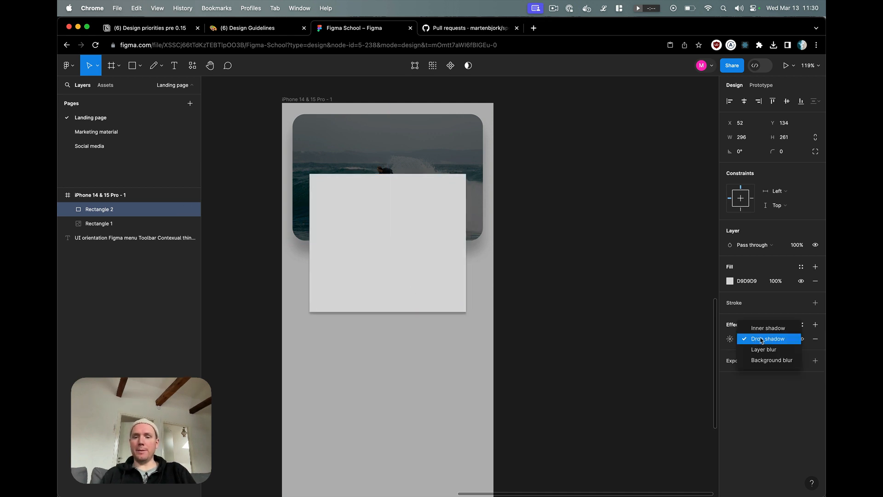
click(764, 360)
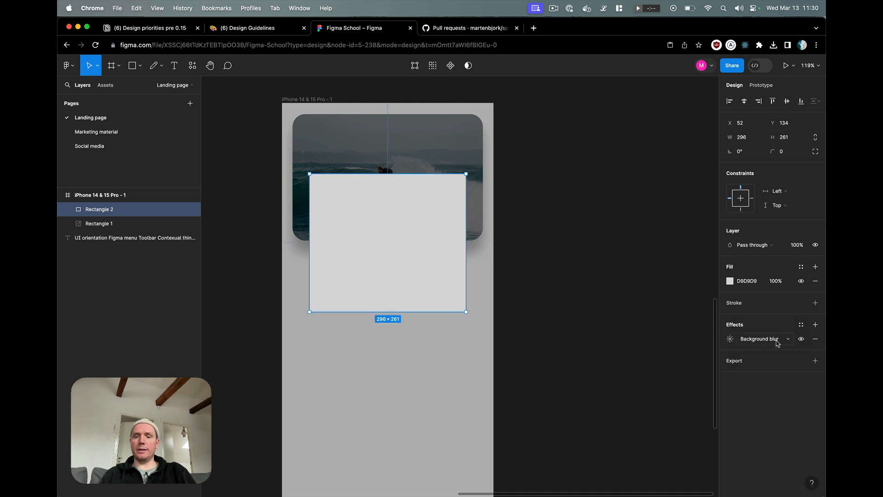
click(730, 340)
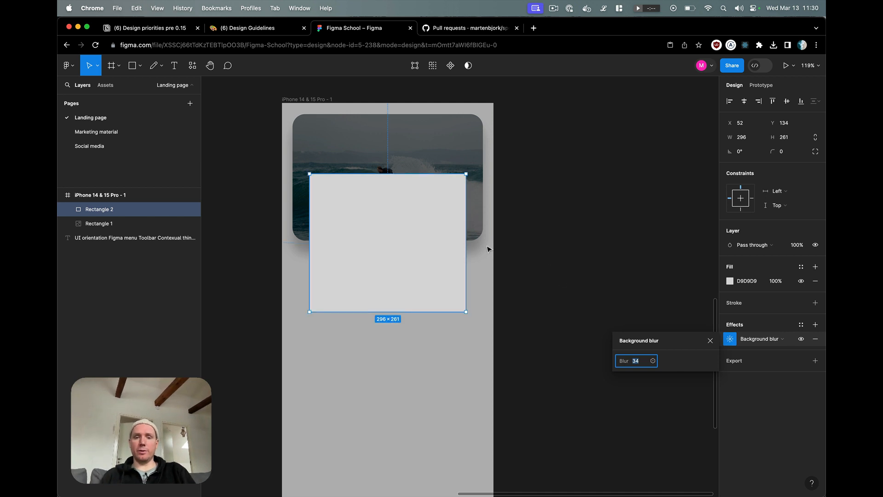
click(748, 267)
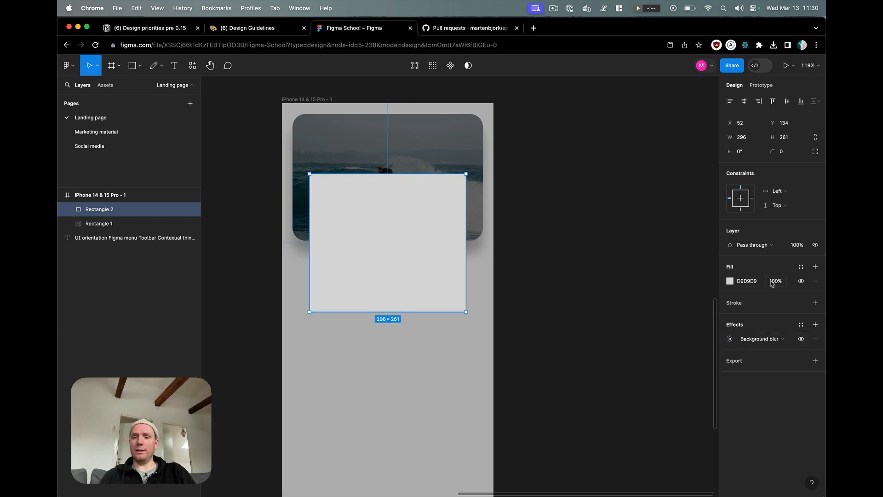
- Lower the second rectangle's fill opacity to 20%
click(777, 284)
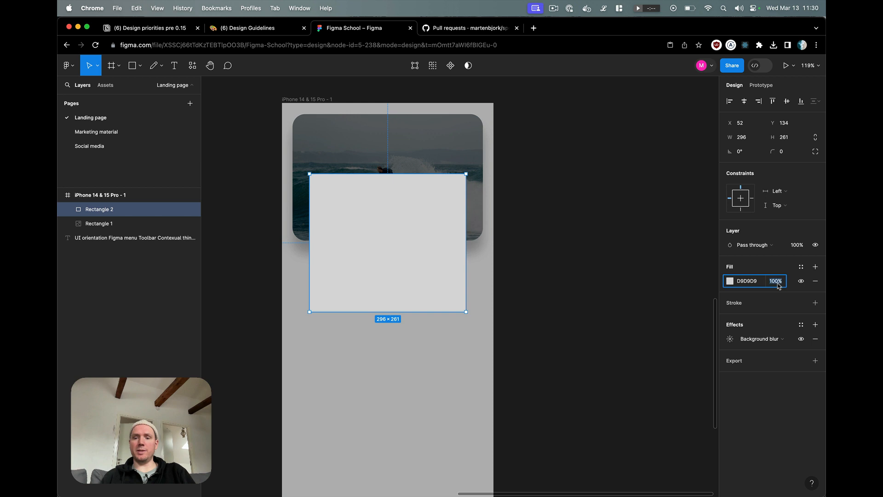
click(730, 281)
click(774, 281)
text(60)
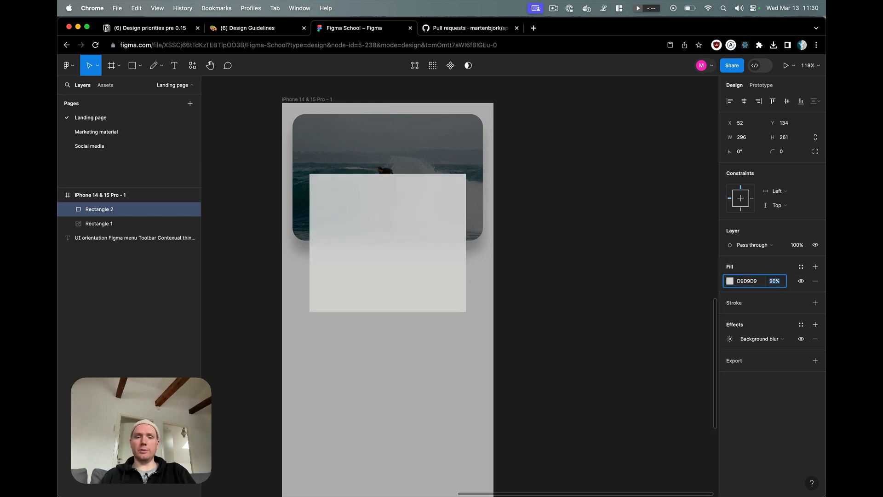
key(Return)
key(shift+Down)
key(shift+Down)
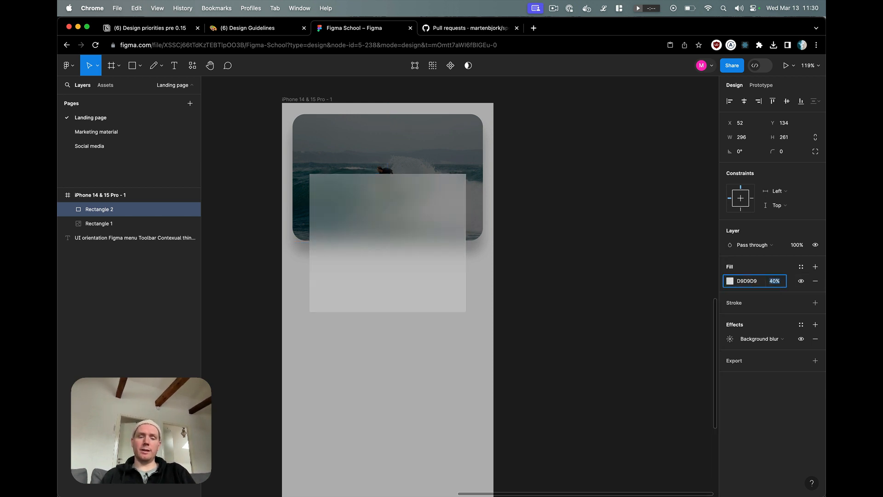
key(shift+Down)
key(shift+Down)
key(shift+Down)
key(shift+Down)
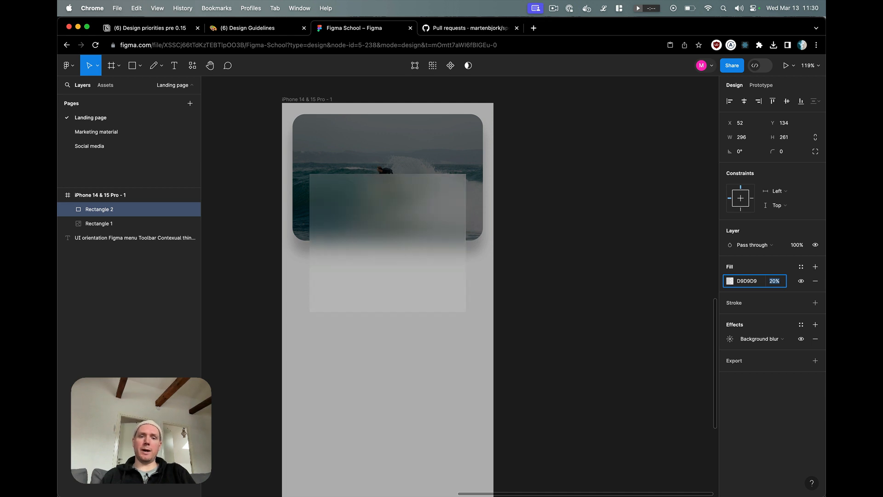
key(shift+Up)
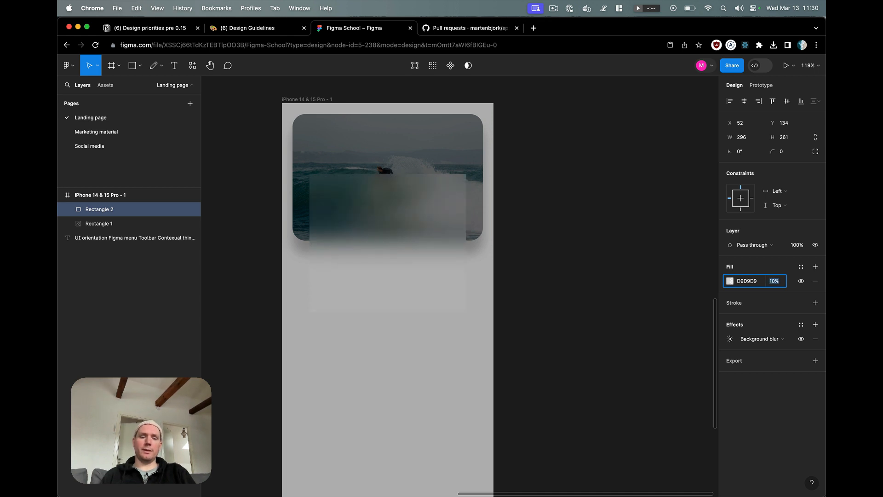
key(shift+Up)
- Make the second rectangle's fill black (000000) and set its corner radius to 20
click(730, 281)
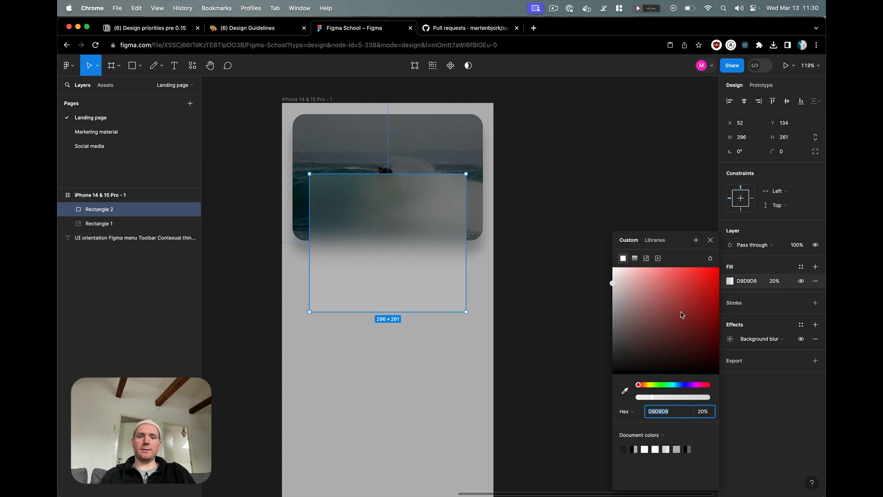
drag(680, 310, 563, 401)
click(781, 150)
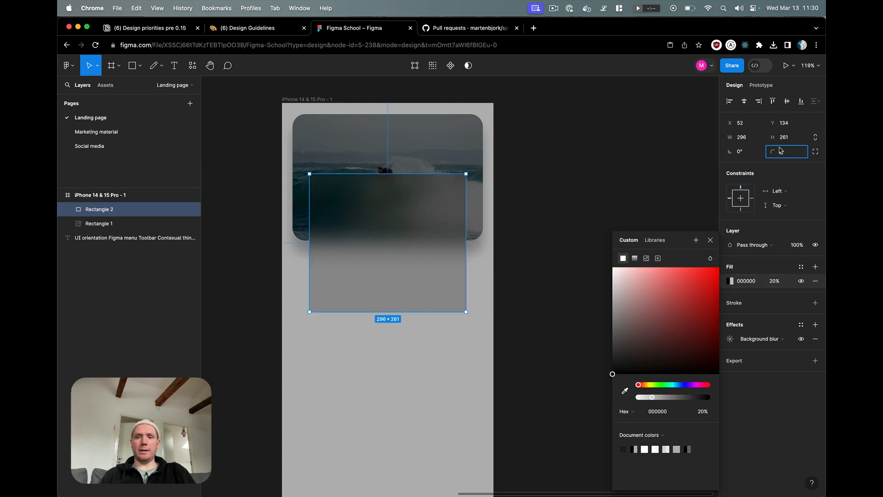
text(20)
key(Return)
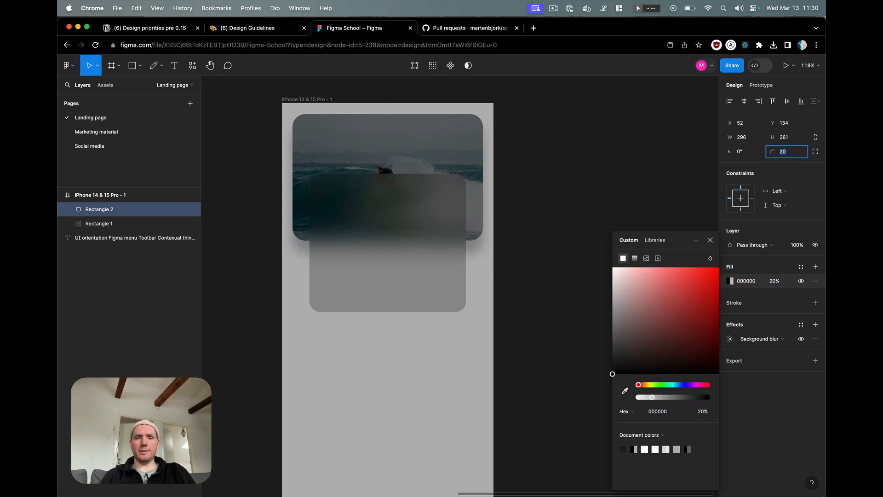
- Shorten the second rectangle from its lower edge to a height of about 185
click(360, 274)
drag(385, 312, 385, 271)
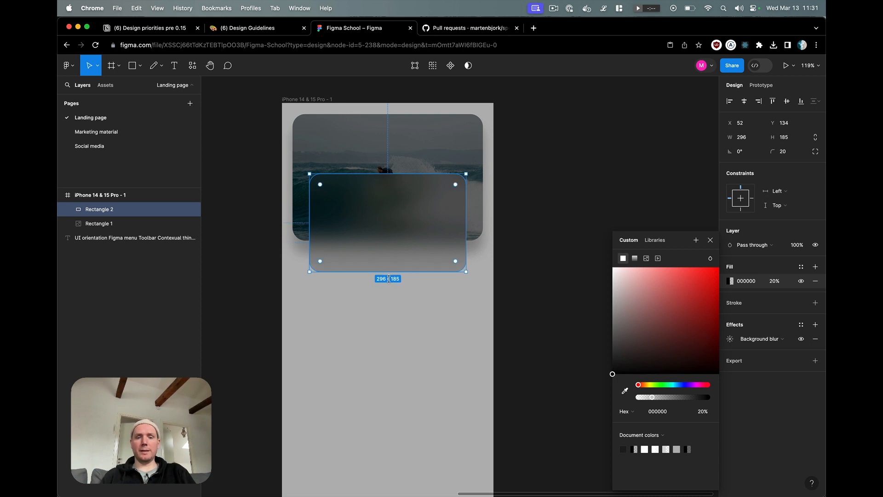
click(398, 330)
click(403, 253)
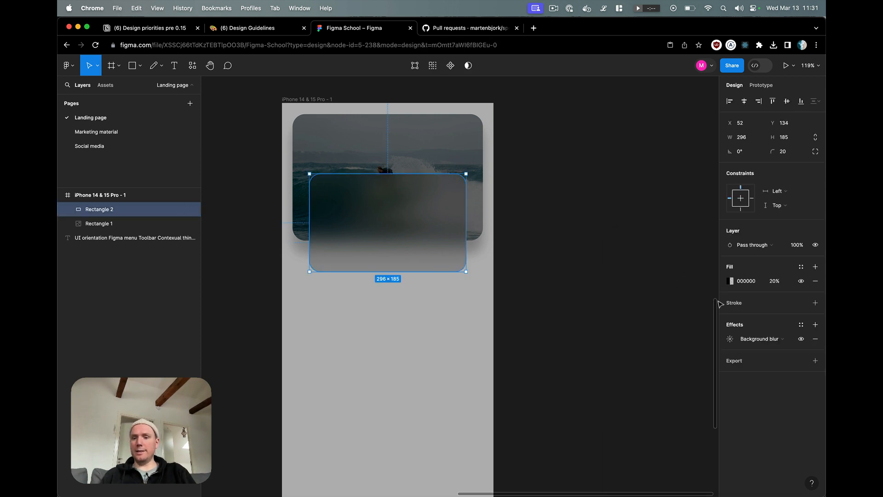
- Set the second rectangle's black fill to 50% opacity
click(775, 281)
text(50)
key(Return)
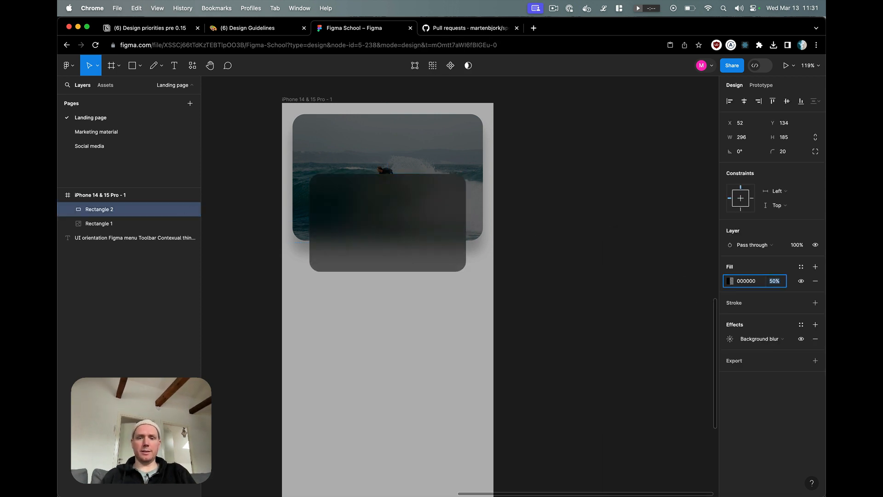
- Try a stronger background blur of 54 on the second rectangle, and reduce it to 20
click(732, 340)
key(shift+Up)
key(shift+Up)
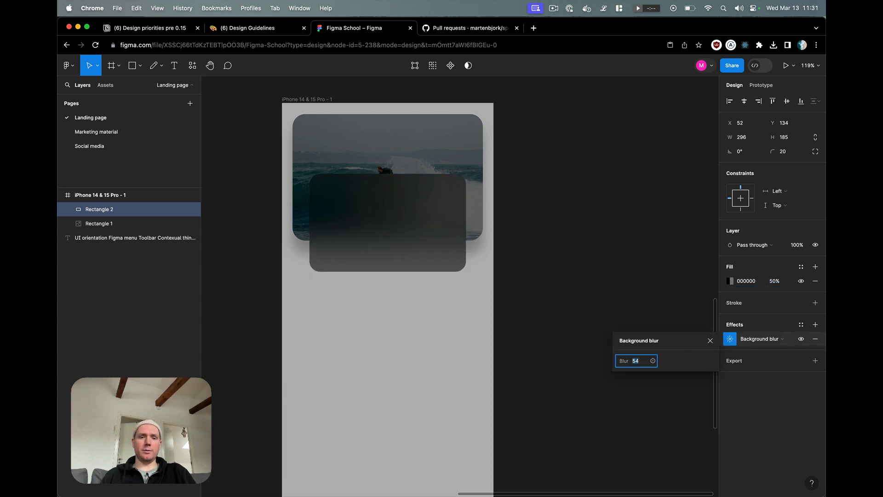
key(shift+Down)
key(shift+Down)
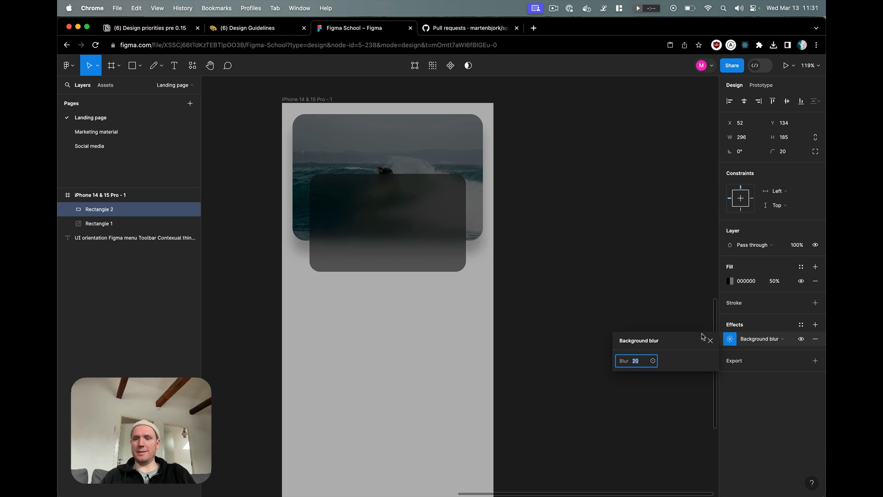
- Raise the second rectangle's fill opacity to 60% and deselect it
click(730, 281)
click(775, 281)
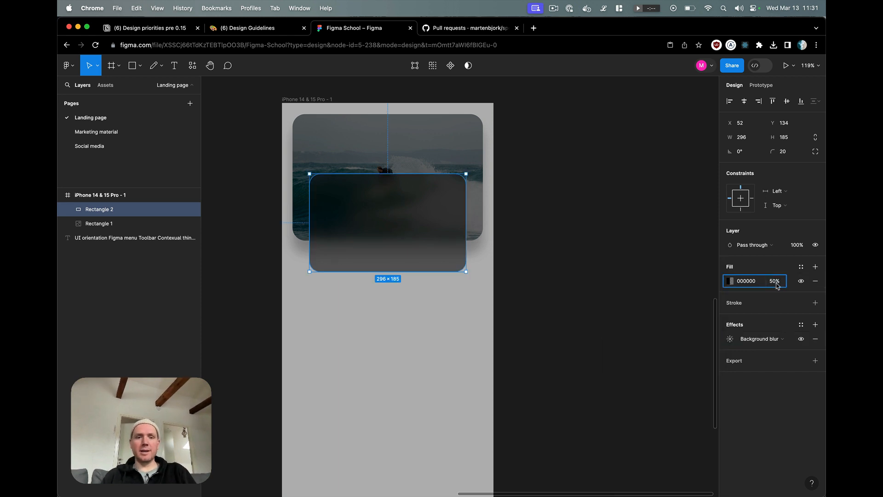
key(shift+Up)
key(shift+Down)
key(shift+Up)
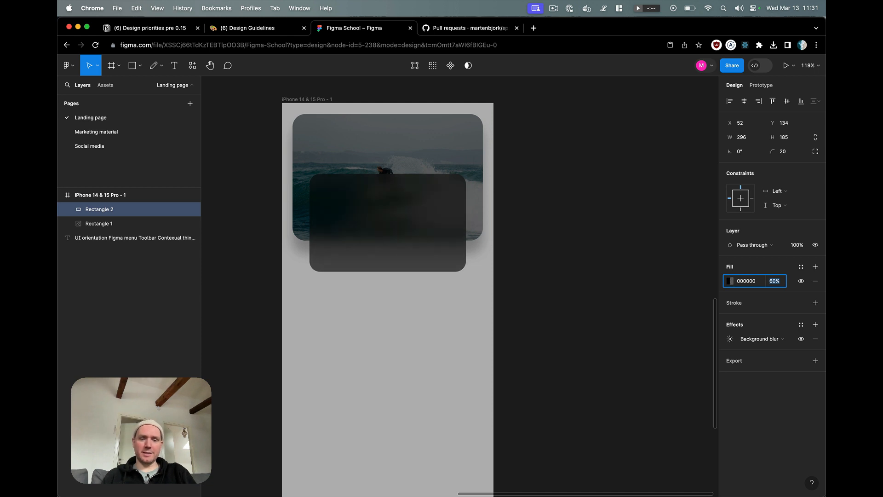
click(546, 145)
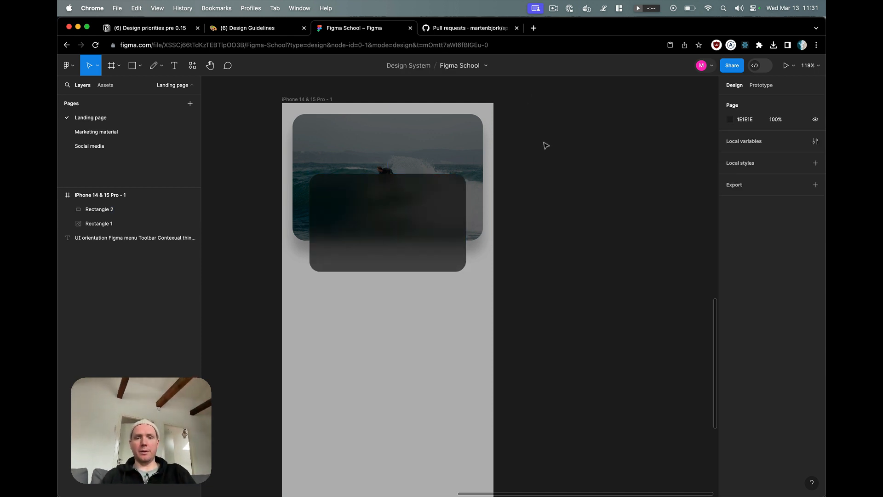
- Add a layer blur effect of 24 to the image rectangle alongside its shadows
click(477, 150)
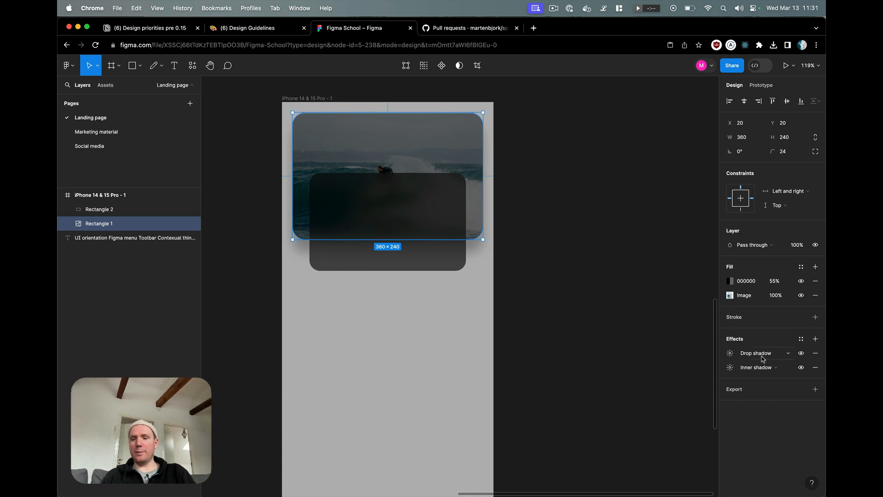
click(814, 339)
click(775, 353)
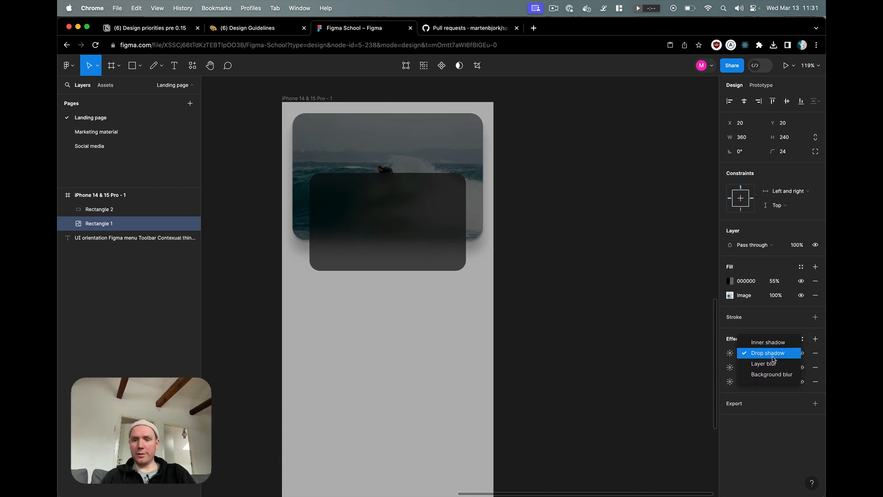
click(761, 363)
click(730, 354)
key(shift+Up)
key(shift+Up)
key(shift+Up)
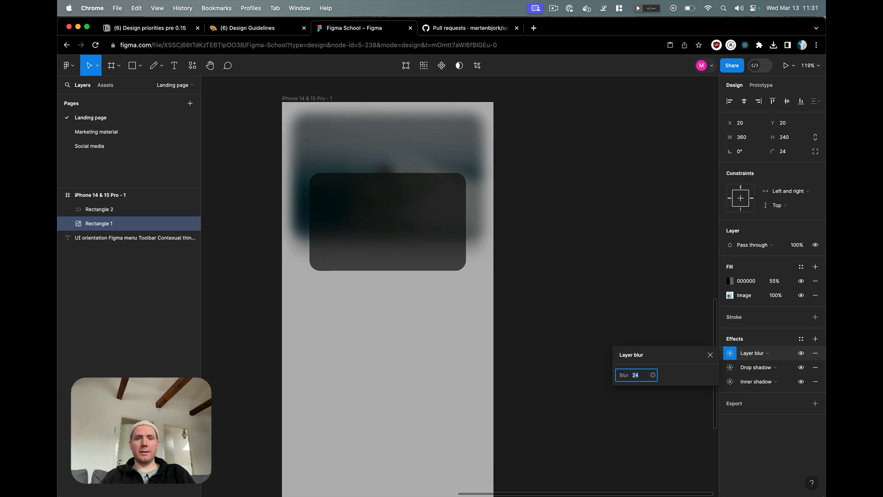
key(shift+Down)
key(shift+Down)
key(shift+Up)
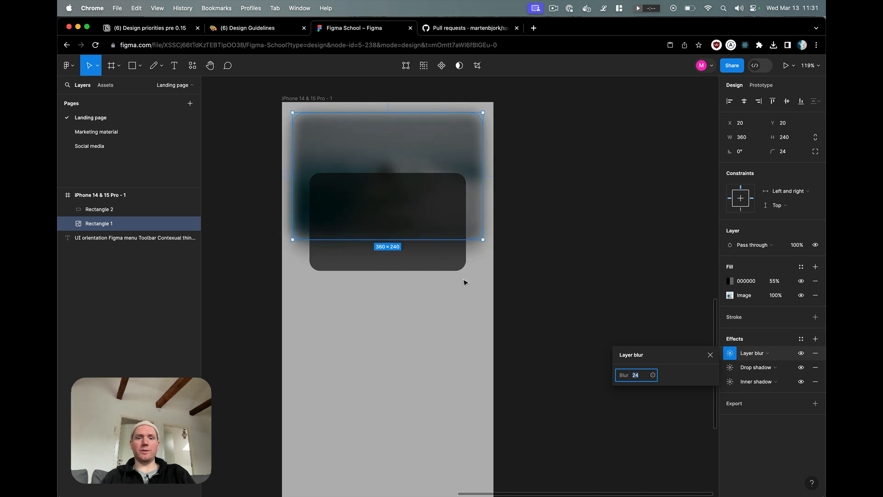
- Add an export setting to the second rectangle and set its scale to 2x
click(410, 256)
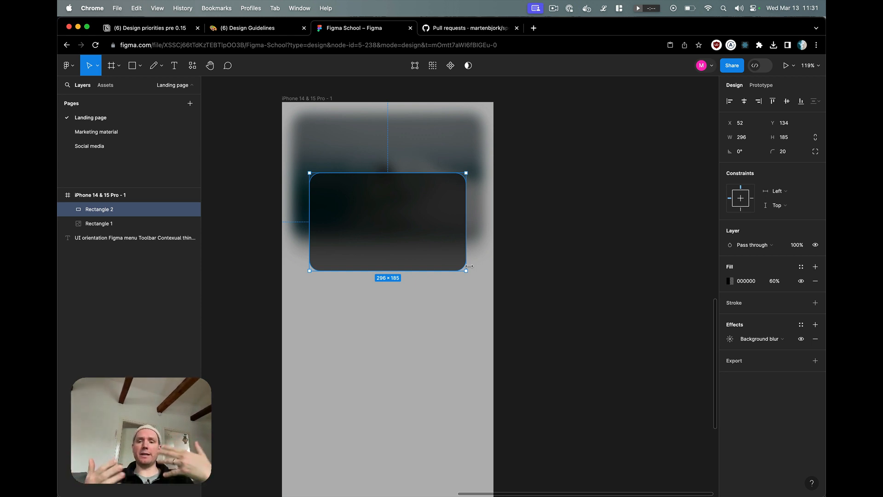
click(473, 333)
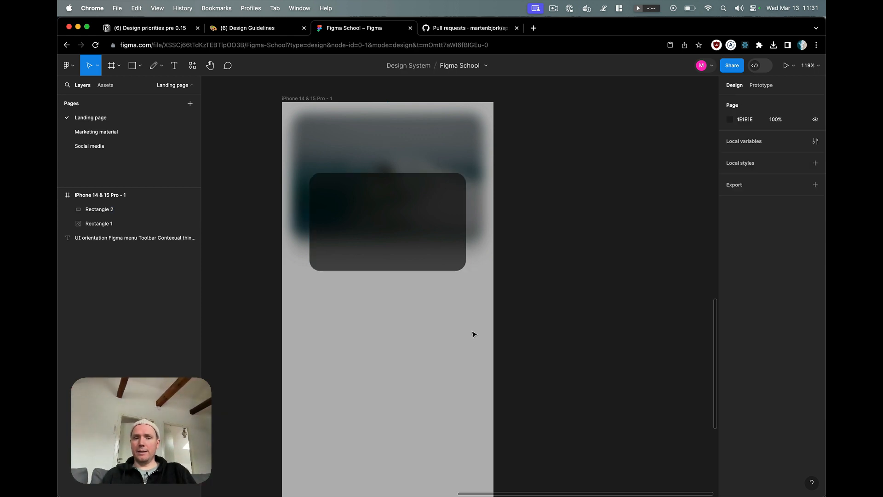
click(415, 233)
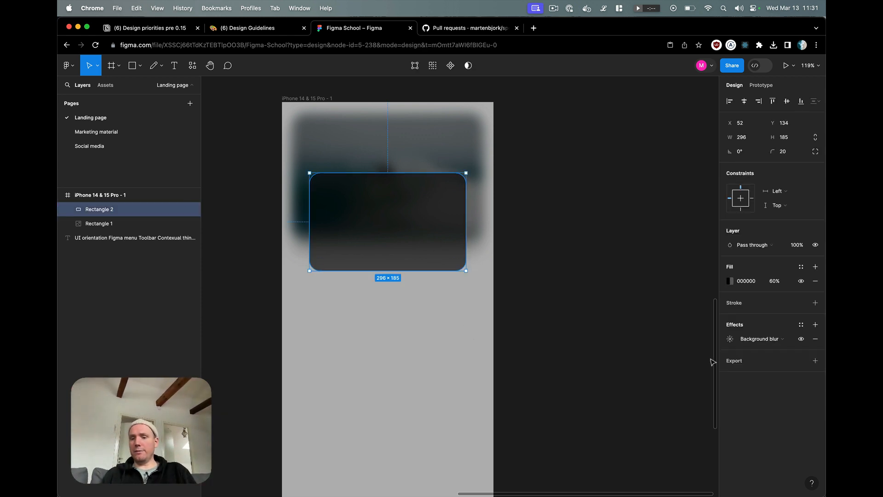
click(735, 363)
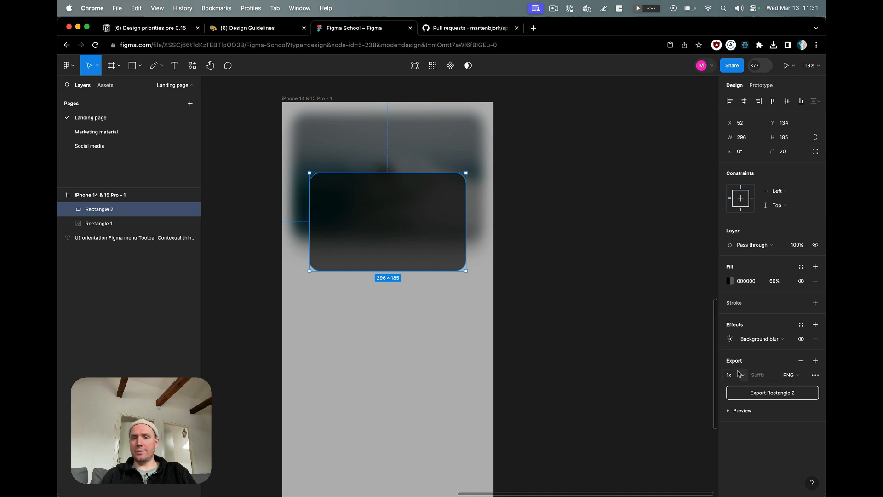
click(734, 376)
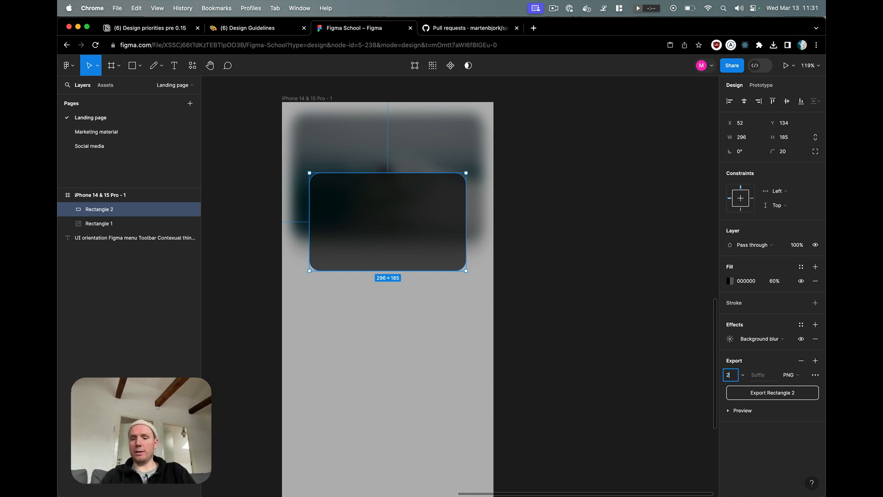
text(2)
key(Return)
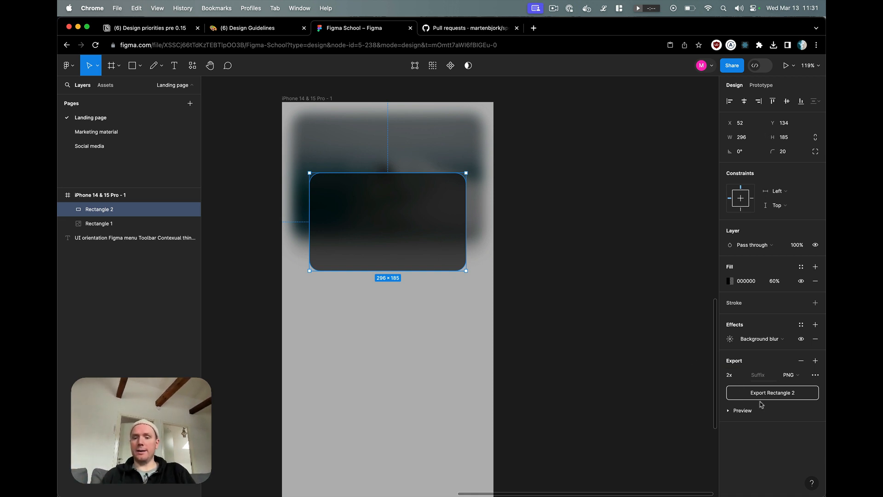
click(763, 376)
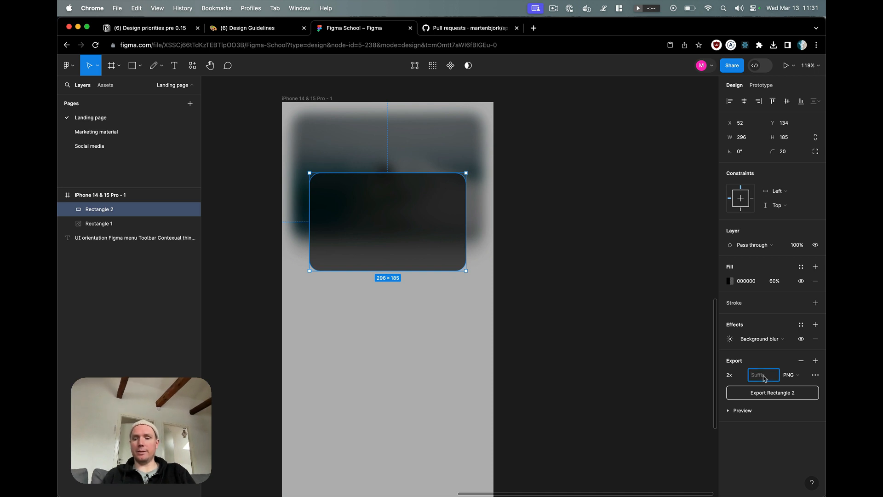
text(@2x)
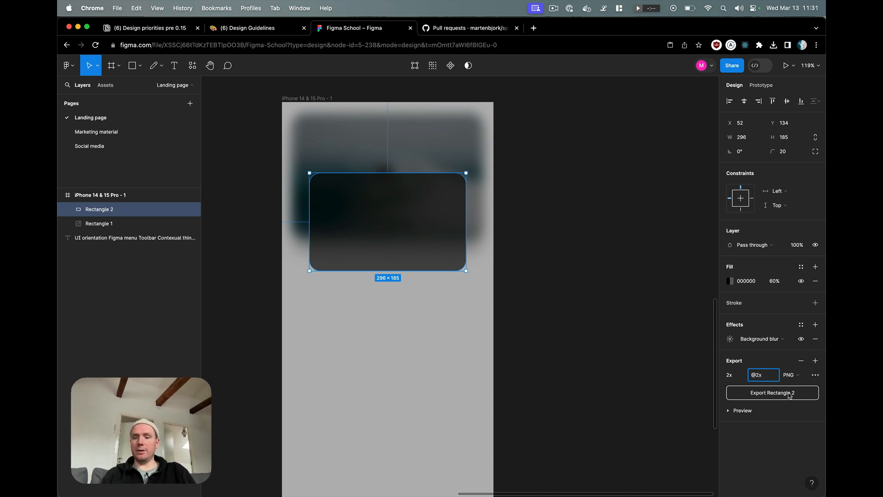
click(789, 395)
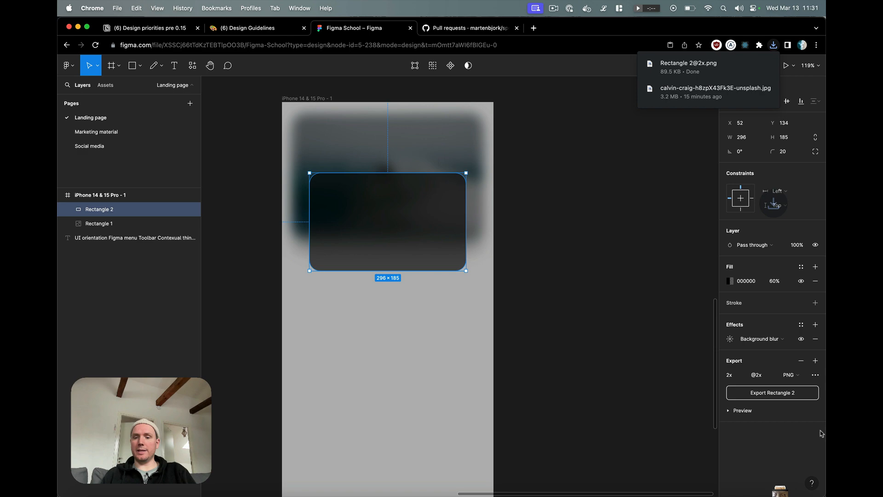
click(780, 492)
click(322, 136)
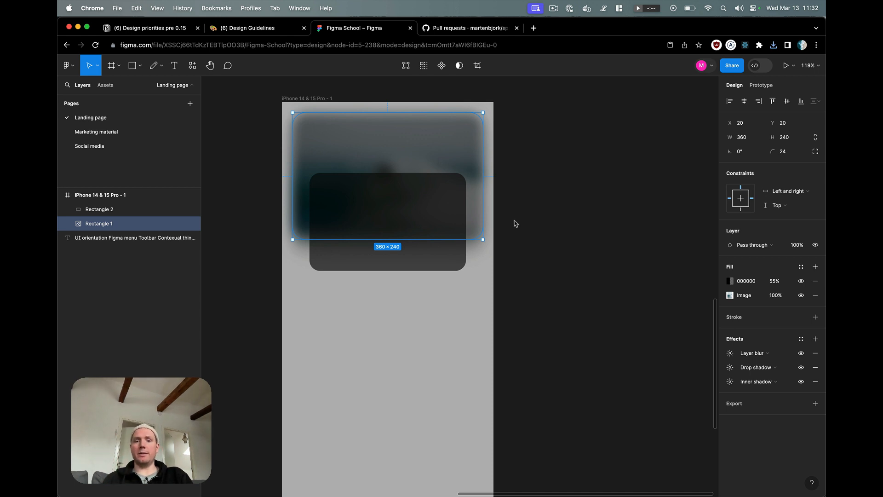
click(453, 258)
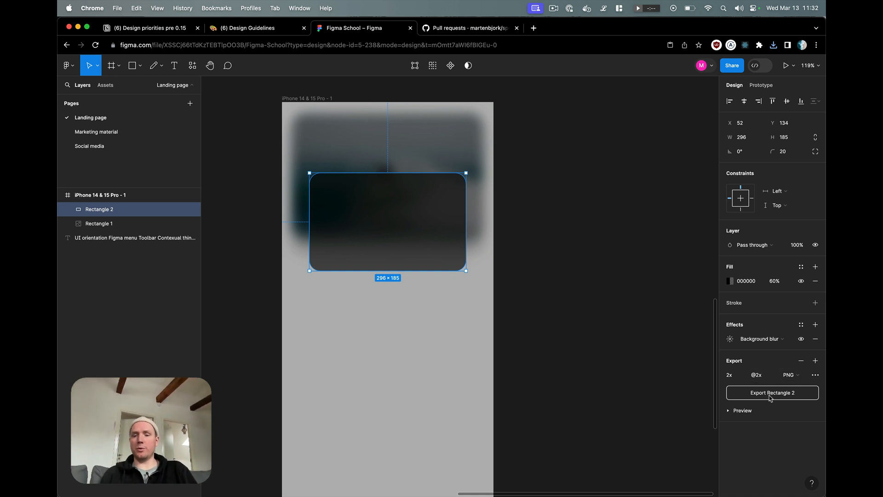
- Draw a small frame of about 28 × 28 on the empty canvas beside the phone frame
click(524, 299)
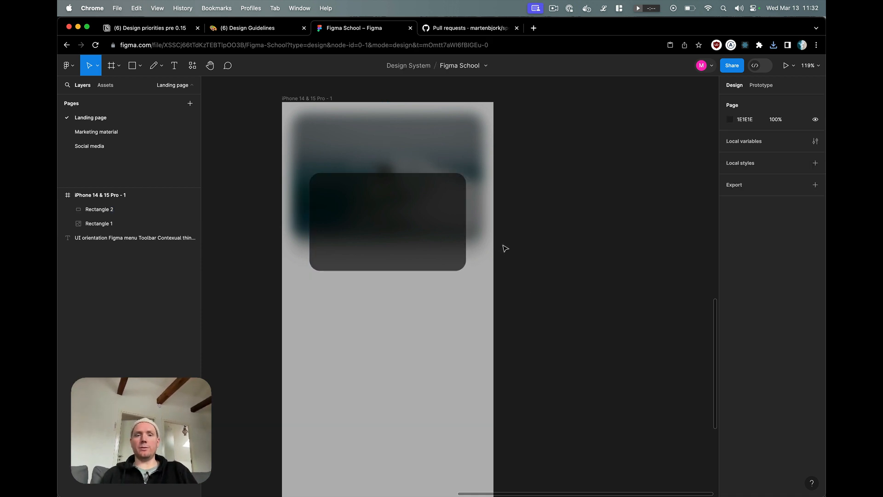
scroll(526, 255, right, 3)
scroll(526, 255, up, 1)
key(f)
mouse_move(496, 135)
mouse_down()
mouse_move(511, 150)
mouse_move(539, 145)
mouse_up()
key(super+z)
key(super+z)
drag(539, 146, 629, 138)
key(super+z)
key(super+z)
key(super+z)
key(super+z)
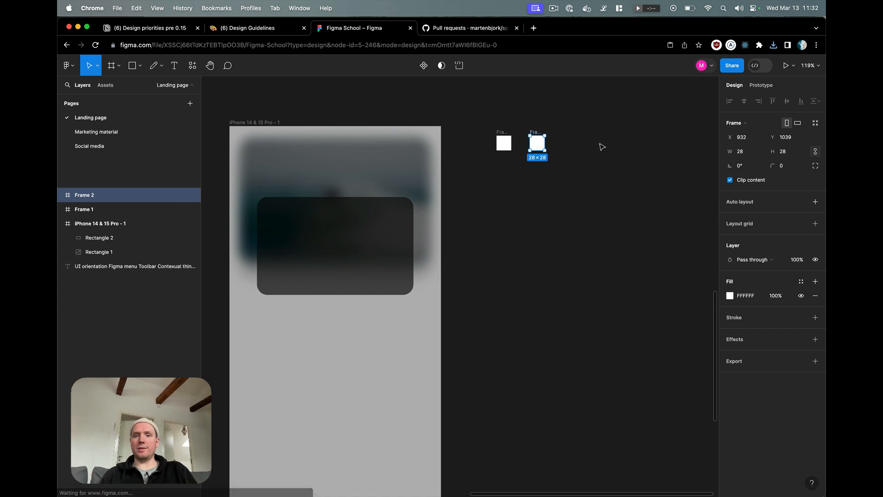
- Add 1x, 2x and 3x export settings to the small frame and change the 3x one's format to SVG
click(732, 361)
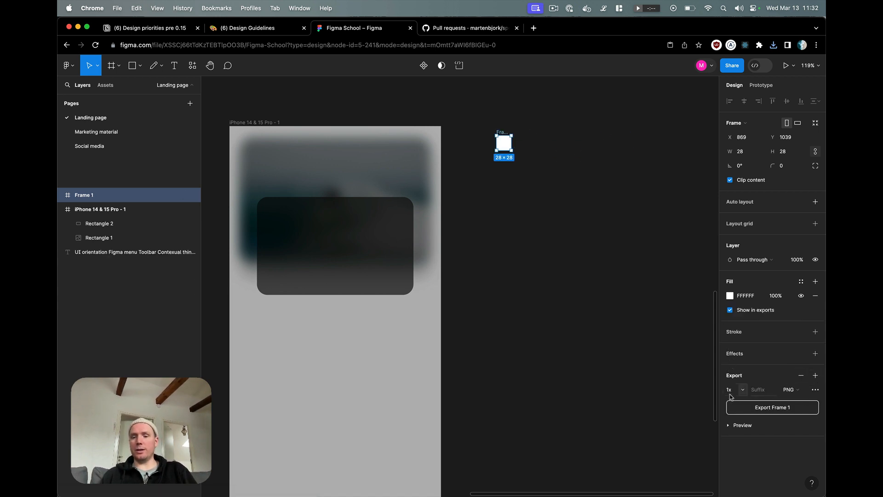
click(814, 375)
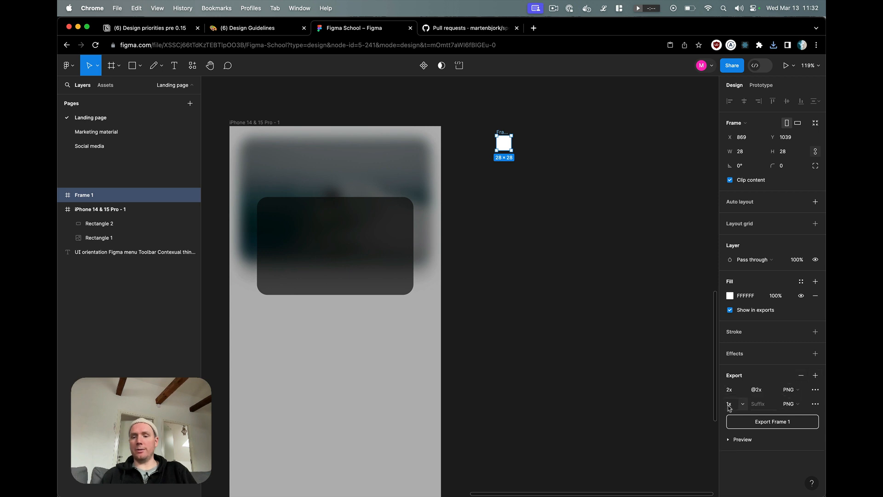
click(815, 375)
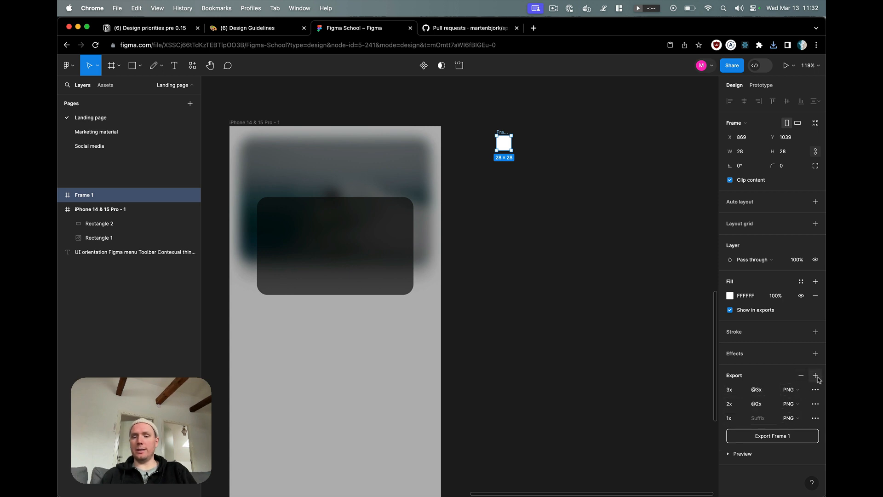
click(790, 390)
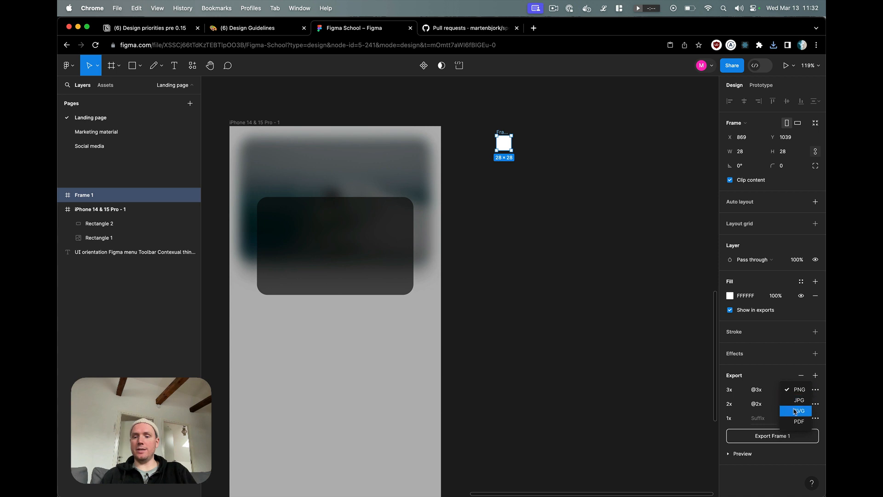
click(611, 292)
- Duplicate the small frame into a row of five and move Frame 4 below the row
drag(506, 146, 617, 143)
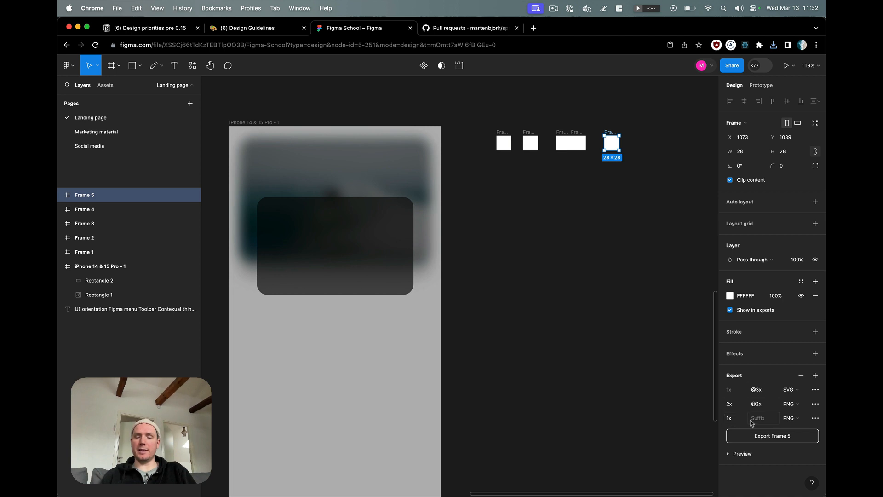
click(591, 187)
drag(579, 143, 590, 187)
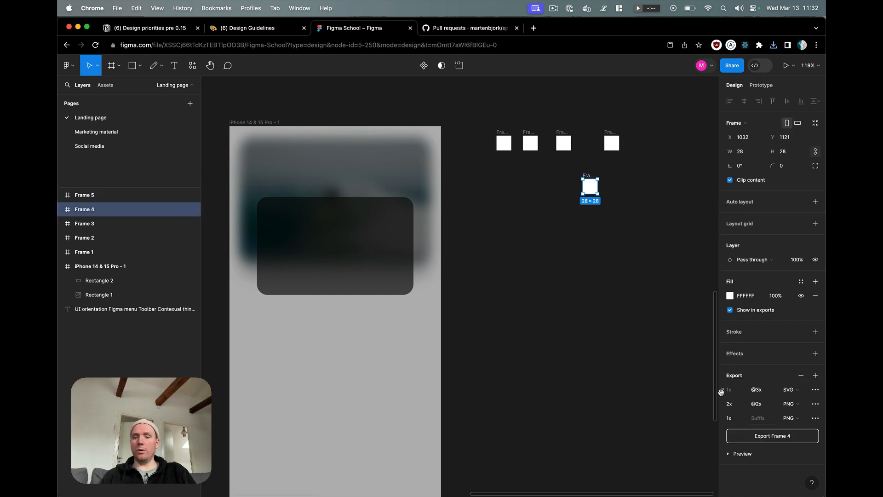
- Export Frame 4 with all its export settings and extract the downloaded Figma School.zip
click(762, 440)
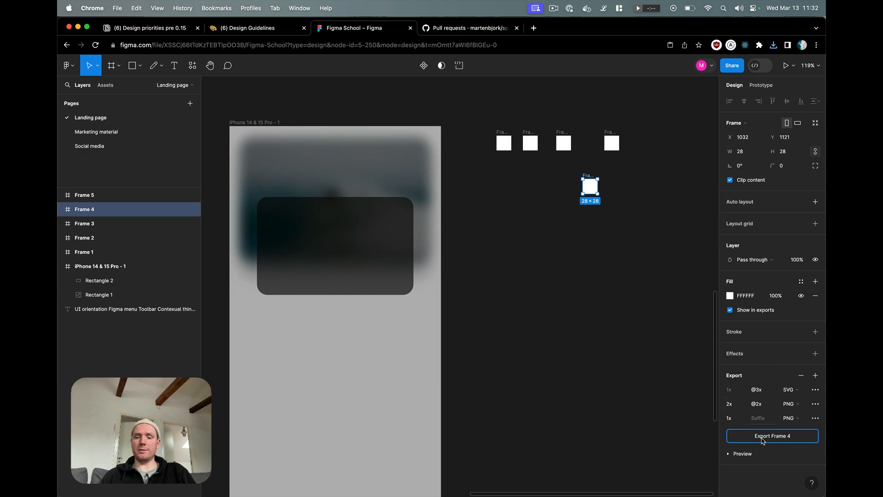
click(780, 482)
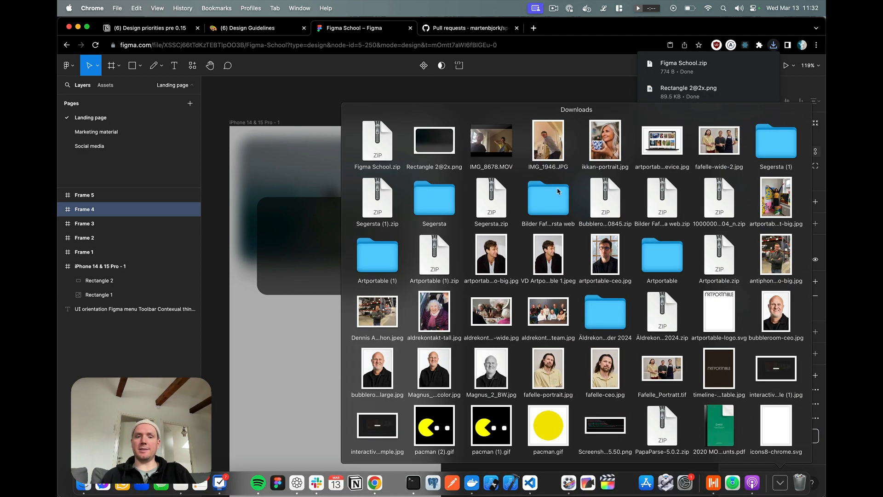
click(377, 140)
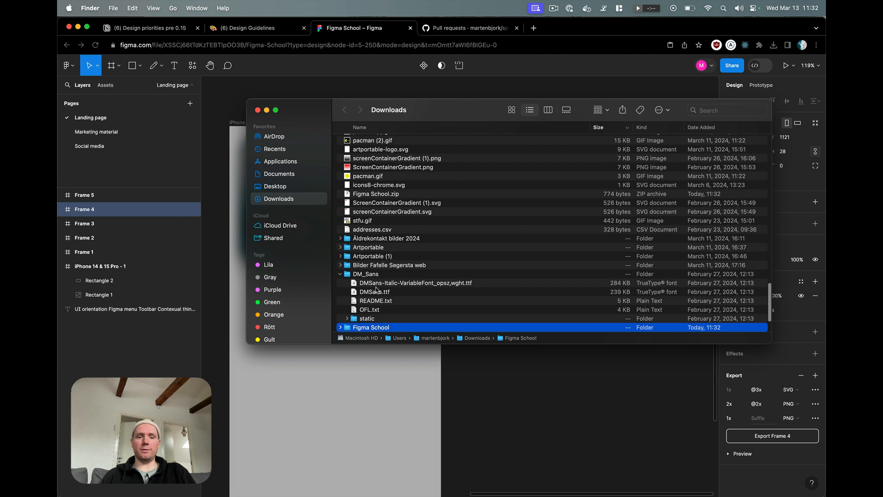
- Preview the exported Frame 4 files in the extracted Figma School folder and return to the Figma design
double_click(363, 328)
click(365, 140)
key(space)
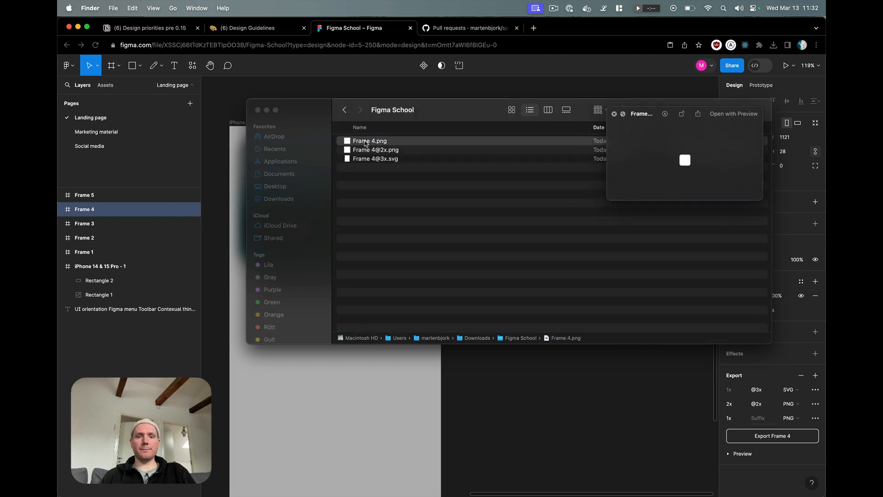
key(Down)
key(Down)
key(space)
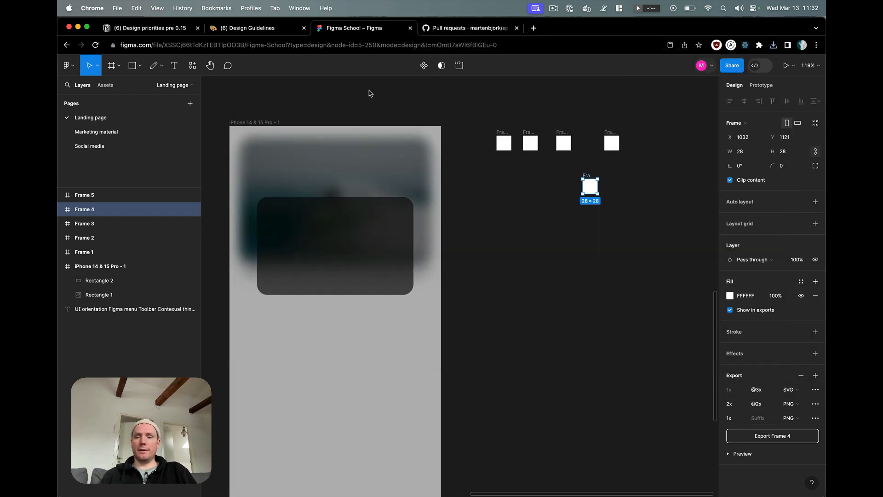
click(368, 92)
- Delete all five small frames beside the phone frame and select the second rectangle
click(562, 237)
drag(489, 207, 632, 114)
key(Delete)
click(404, 213)
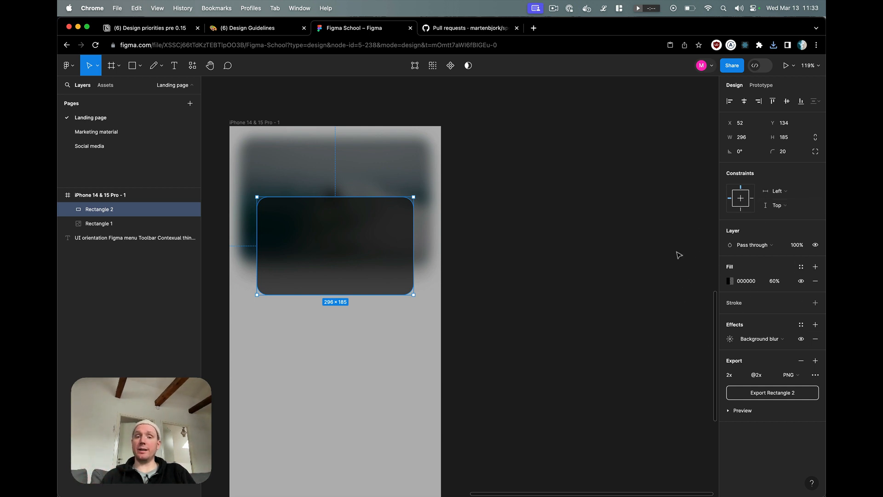
- Add a text layer reading "asrgasrg" on the empty canvas beside the phone frame
key(t)
click(480, 179)
text(asrgasr)
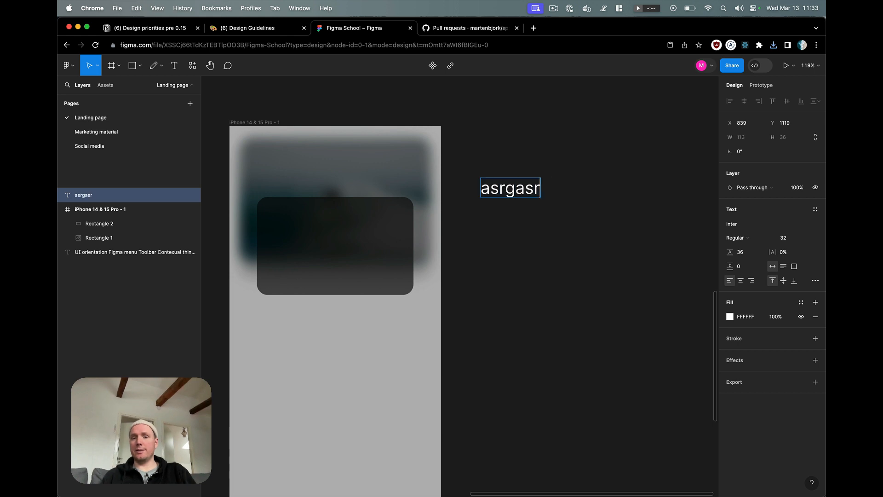
text(g)
key(Escape)
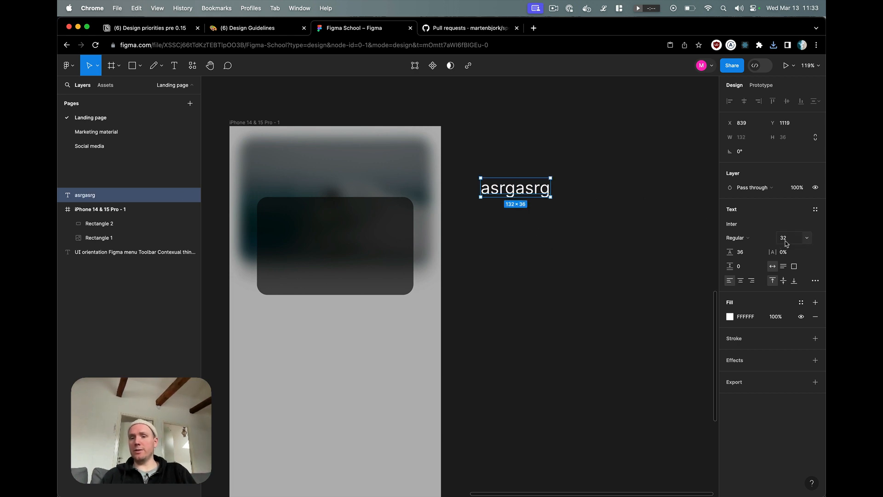
- Examine the text layer's line height, letter spacing and paragraph spacing settings
click(749, 252)
click(790, 253)
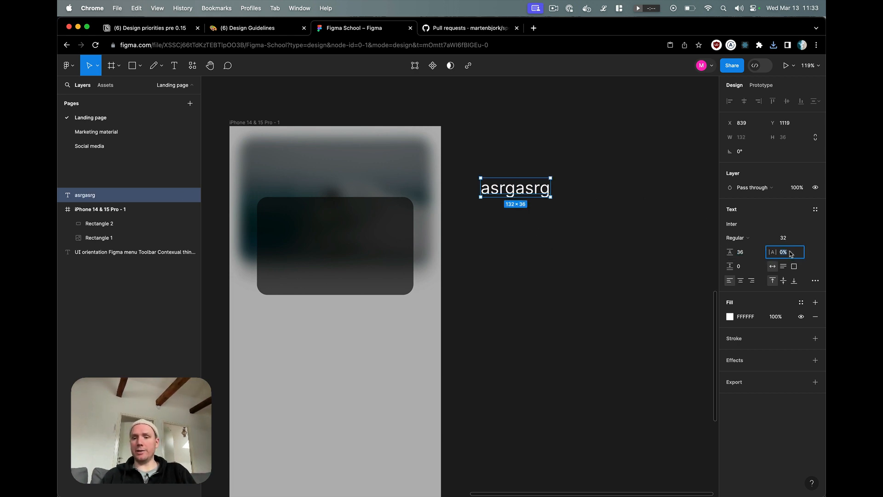
click(746, 267)
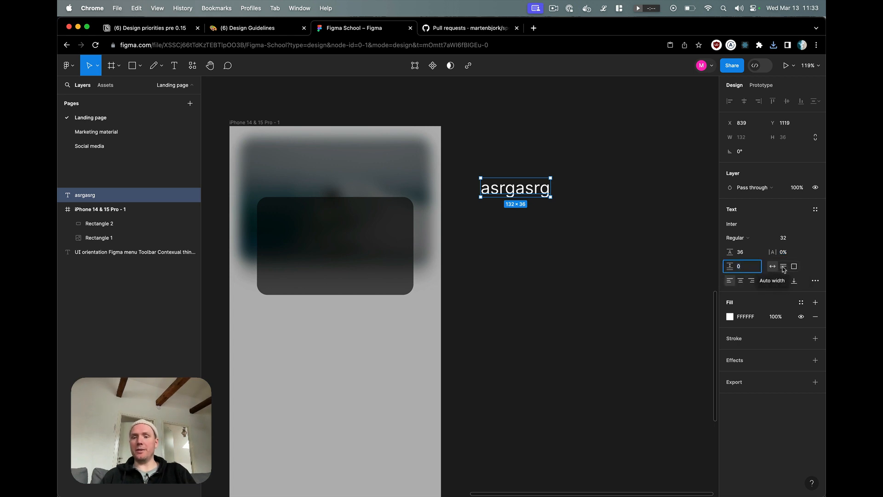
- Enlarge the text box to about 376 × 240 and fill it with repeated copies of "asrgasrg" wrapping over three lines
drag(550, 197, 680, 305)
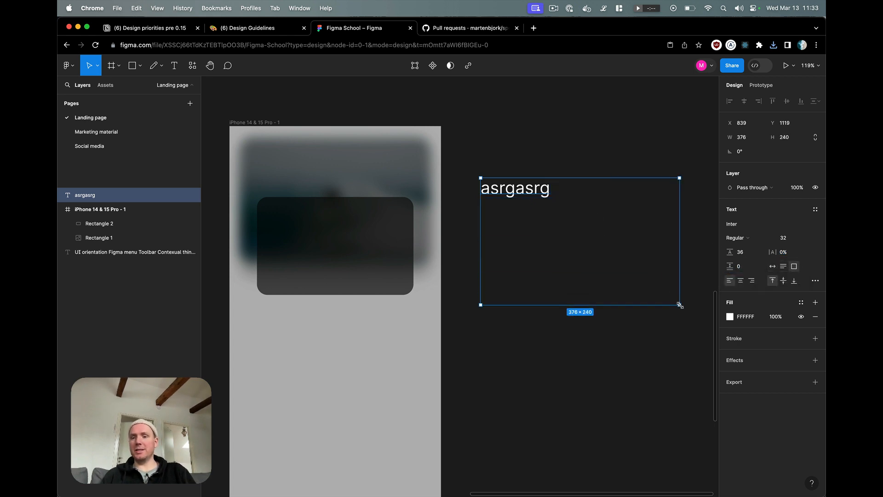
double_click(542, 193)
key(super+c)
key(super+v)
key(super+v)
key(super+space)
key(super+v)
key(Escape)
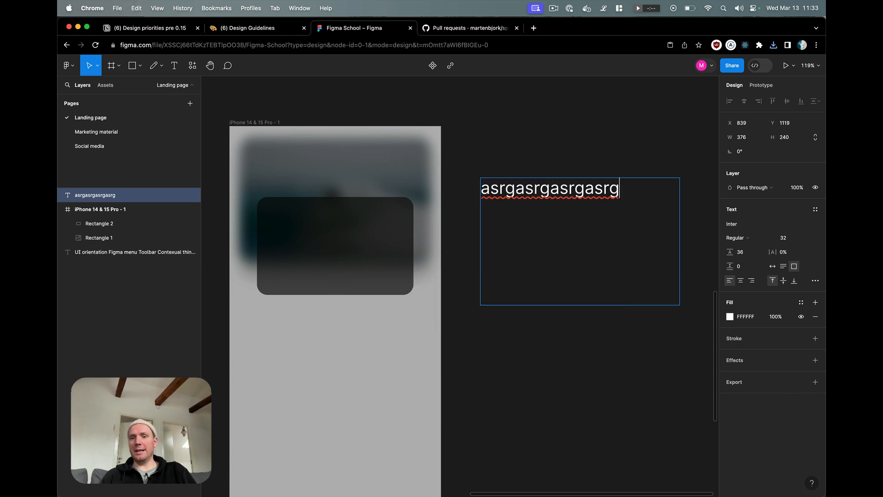
key(super+v)
key(super+v)
key(super+v)
key(Escape)
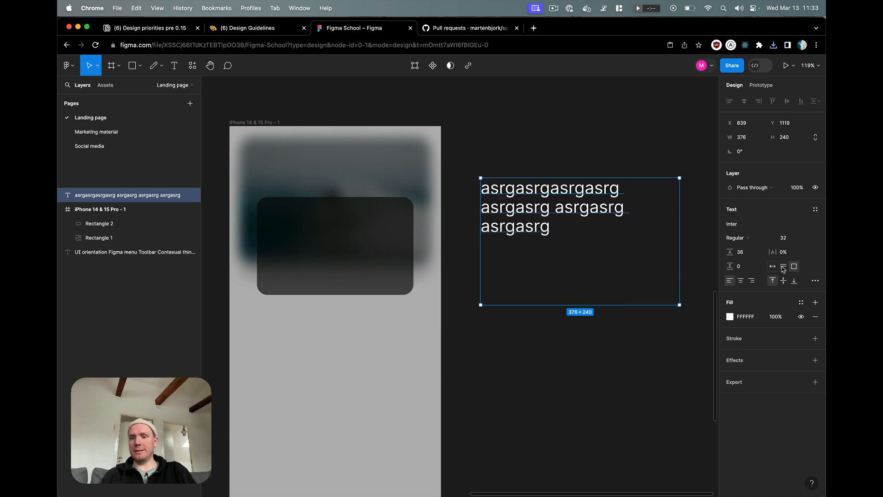
- Try auto width and auto height resizing on the text box and undo the resizing changes
click(772, 267)
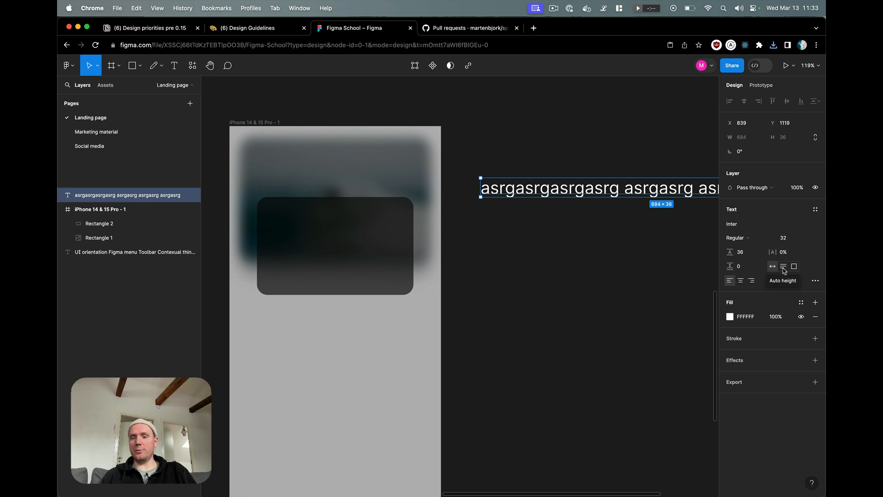
click(785, 271)
key(super+z)
key(super+z)
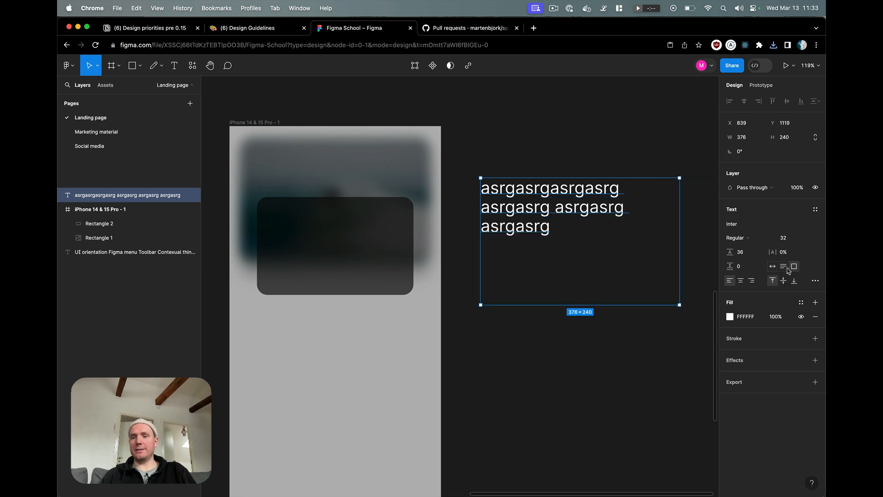